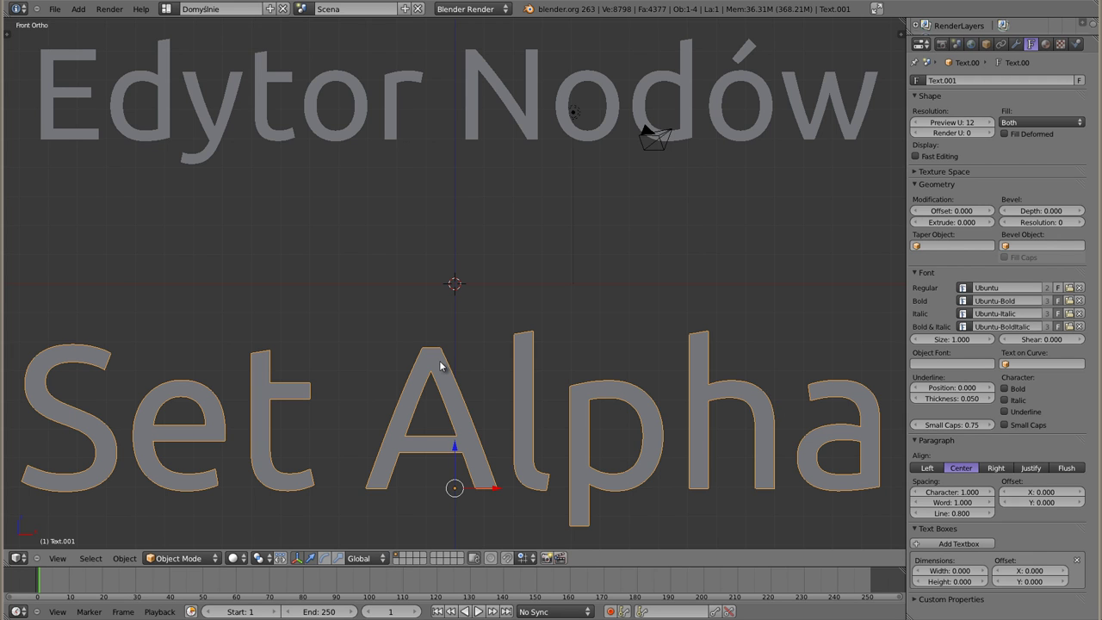
- Switch to the compositing node editor showing the three Image nodes and the Viewer
key(shift+F3)
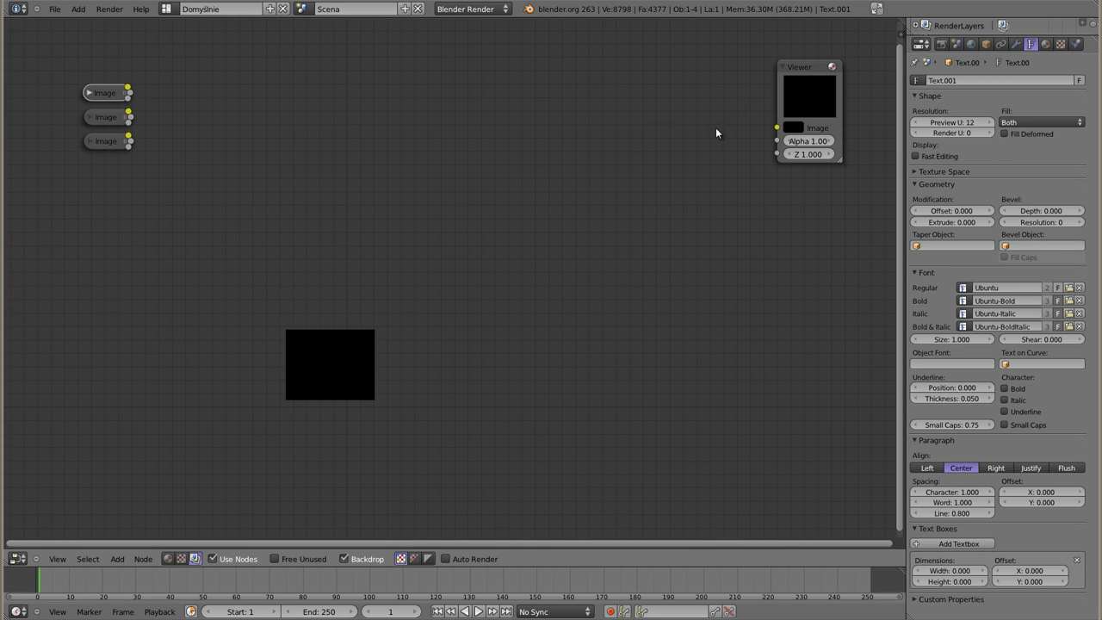
- Expand the top Image node and wire its bolt-box render into the Viewer
click(810, 68)
click(108, 93)
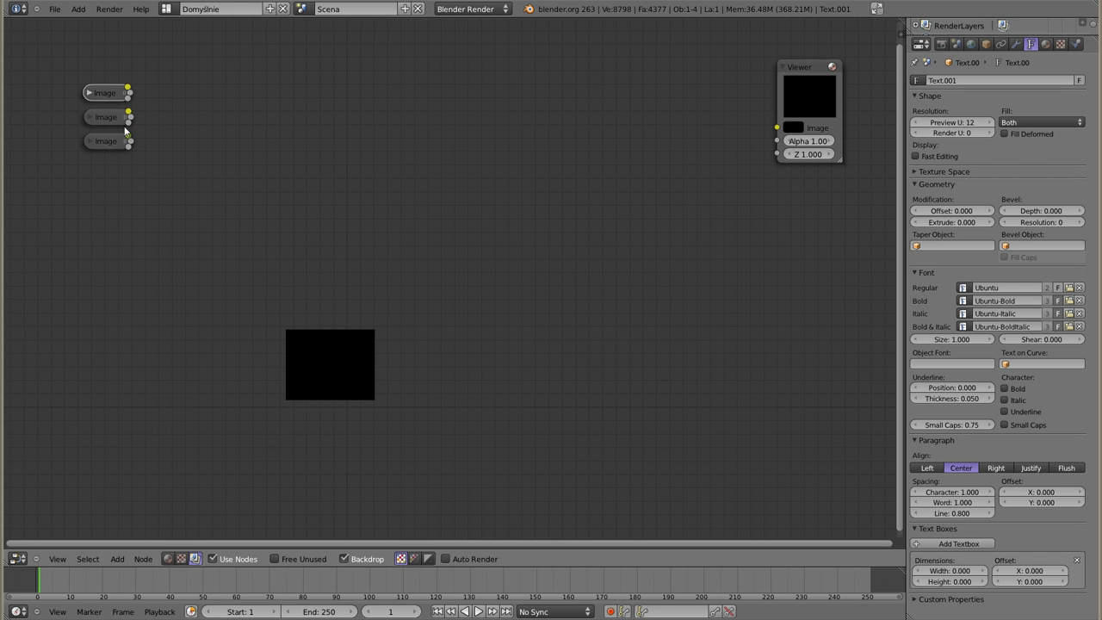
click(89, 93)
drag(107, 95, 163, 49)
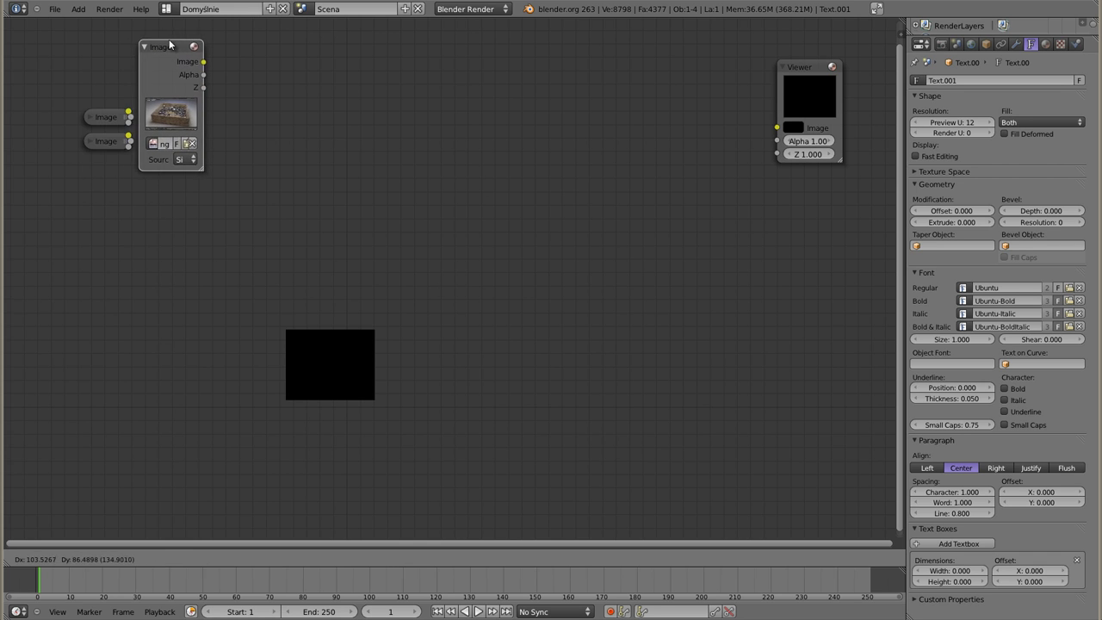
drag(204, 61, 776, 127)
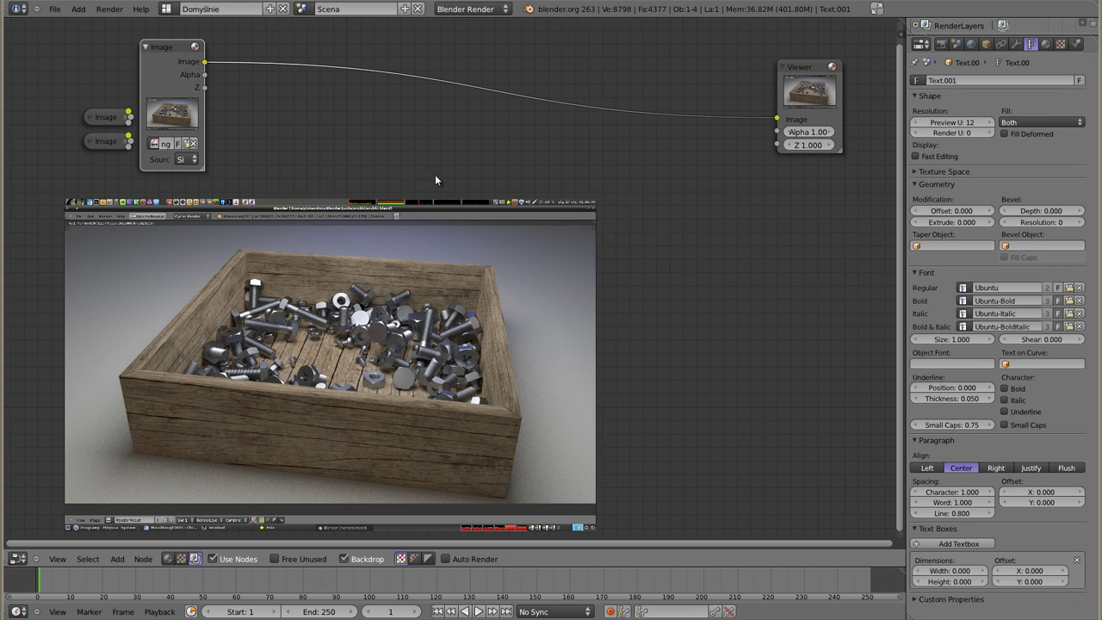
key(shift+a)
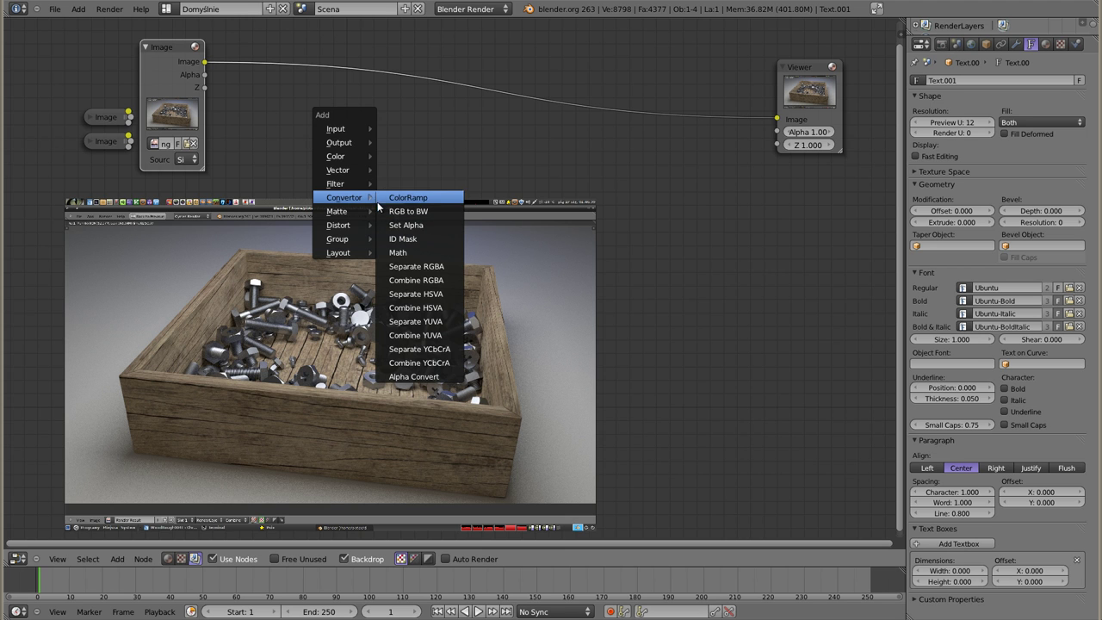
- Add a Set Alpha node and drop it onto the Image→Viewer link
click(437, 227)
click(392, 103)
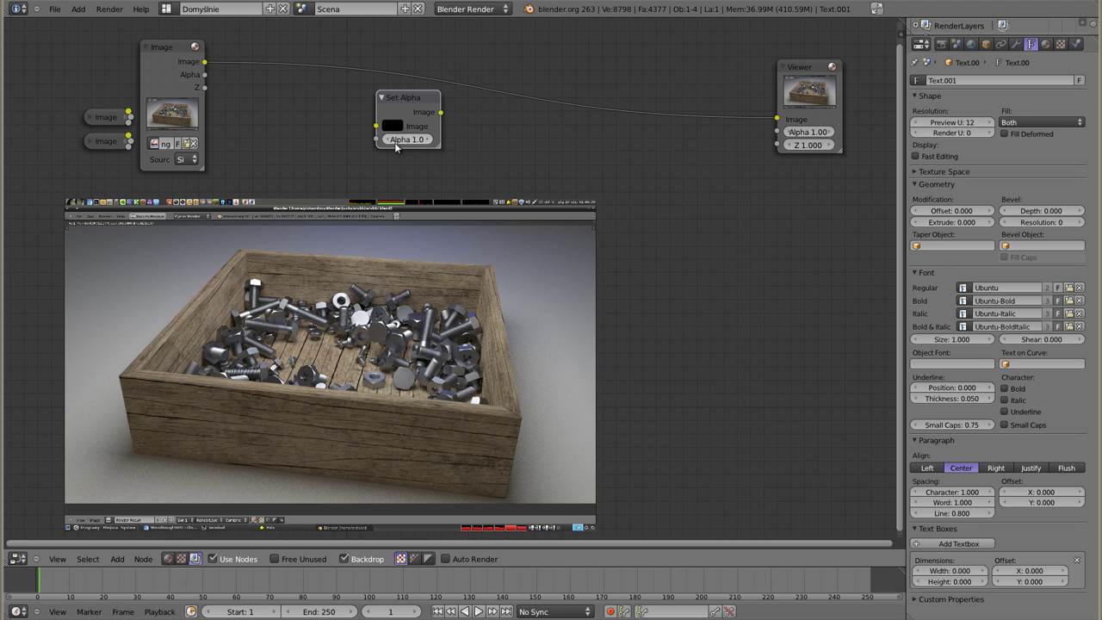
mouse_move(408, 98)
mouse_down()
mouse_move(385, 51)
mouse_move(425, 75)
mouse_up()
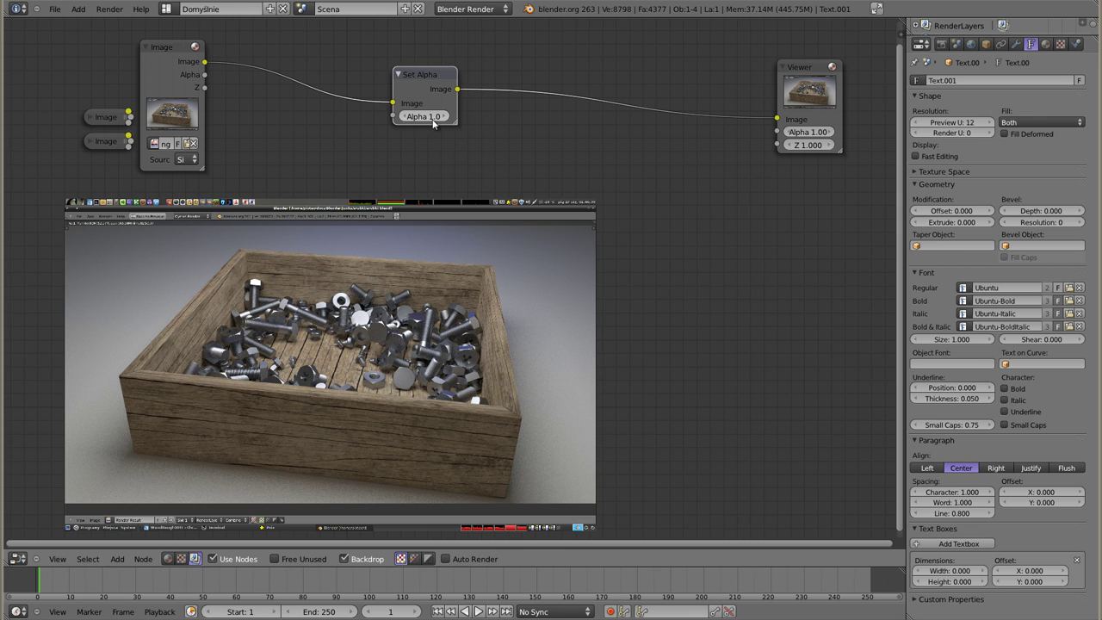
- Zoom in, move the Viewer beside Set Alpha, and lower its alpha to 0.600
drag(461, 123, 472, 131)
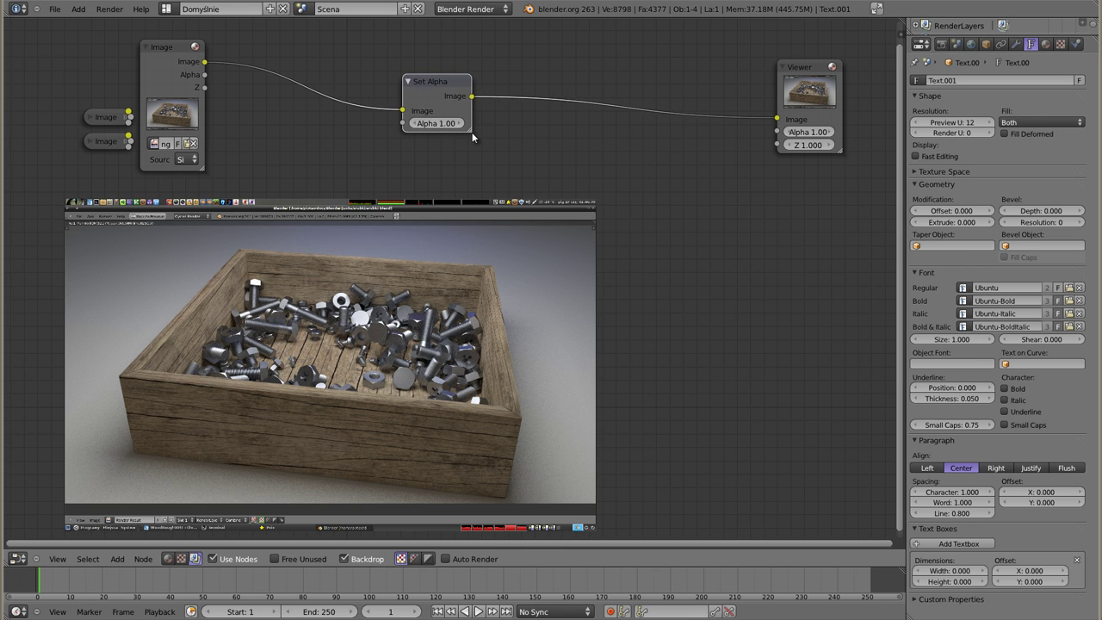
scroll(441, 99, up, 2)
middle_drag(431, 103, 445, 76)
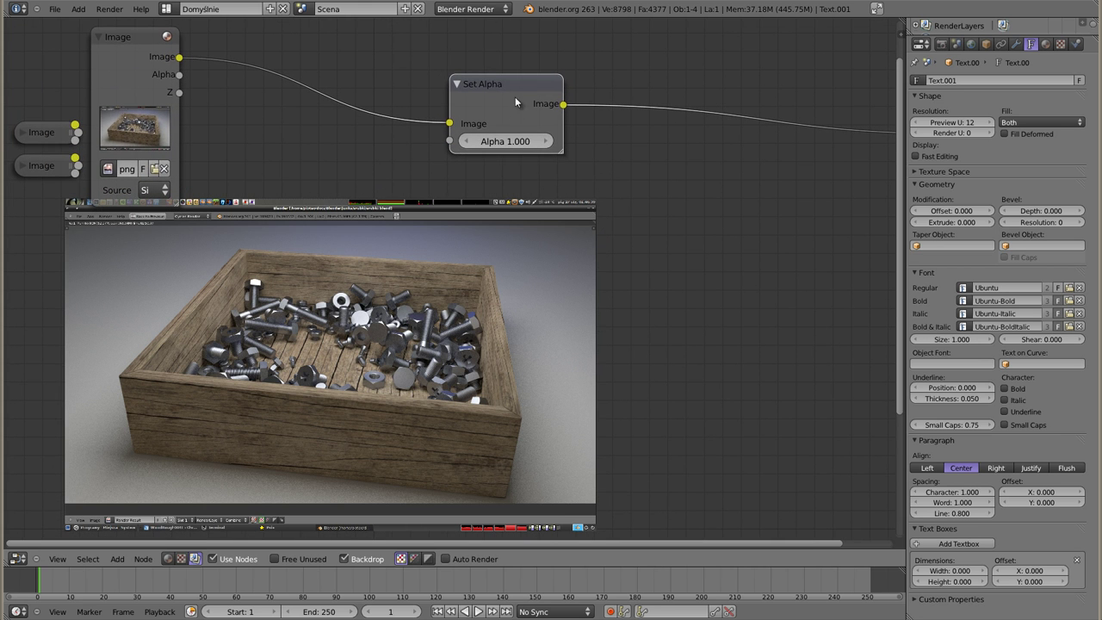
middle_drag(579, 129, 384, 131)
drag(788, 81, 541, 72)
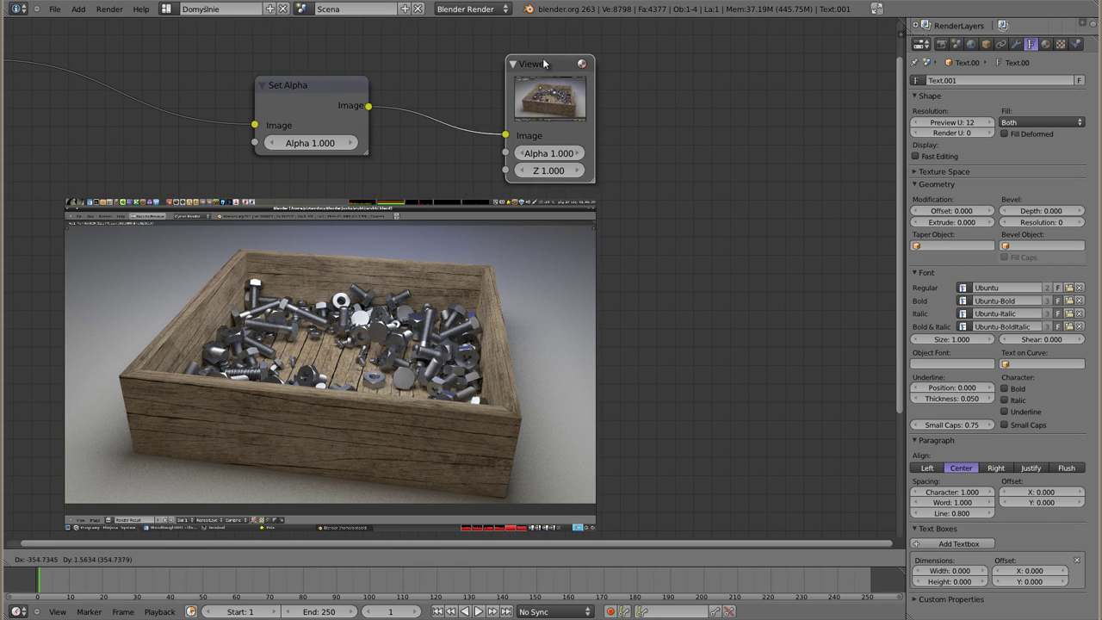
middle_drag(317, 140, 525, 131)
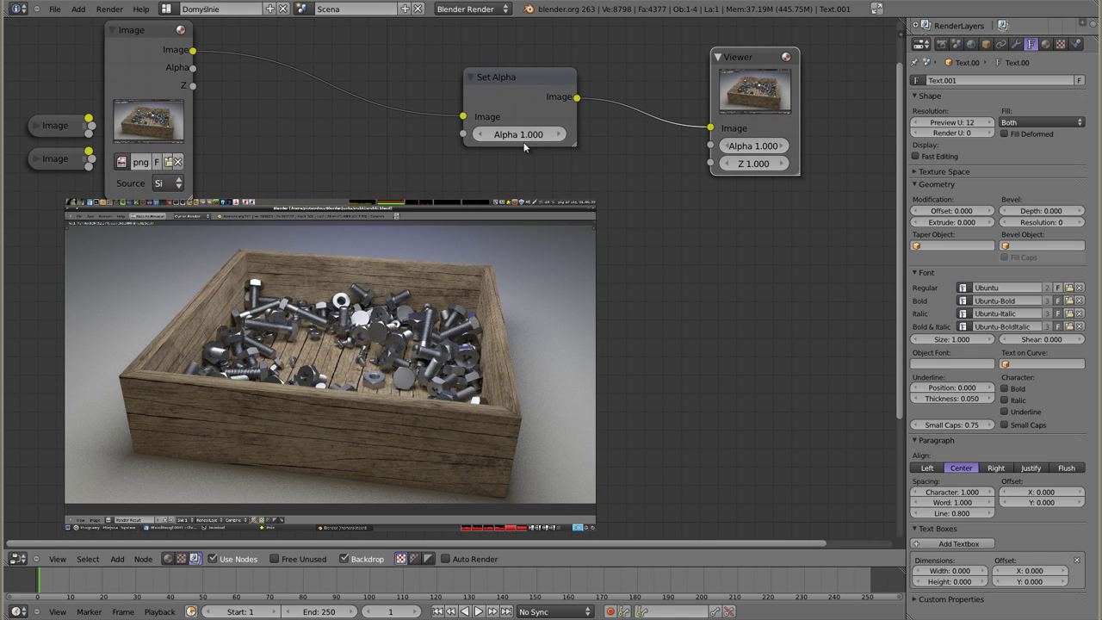
drag(488, 137, 465, 134)
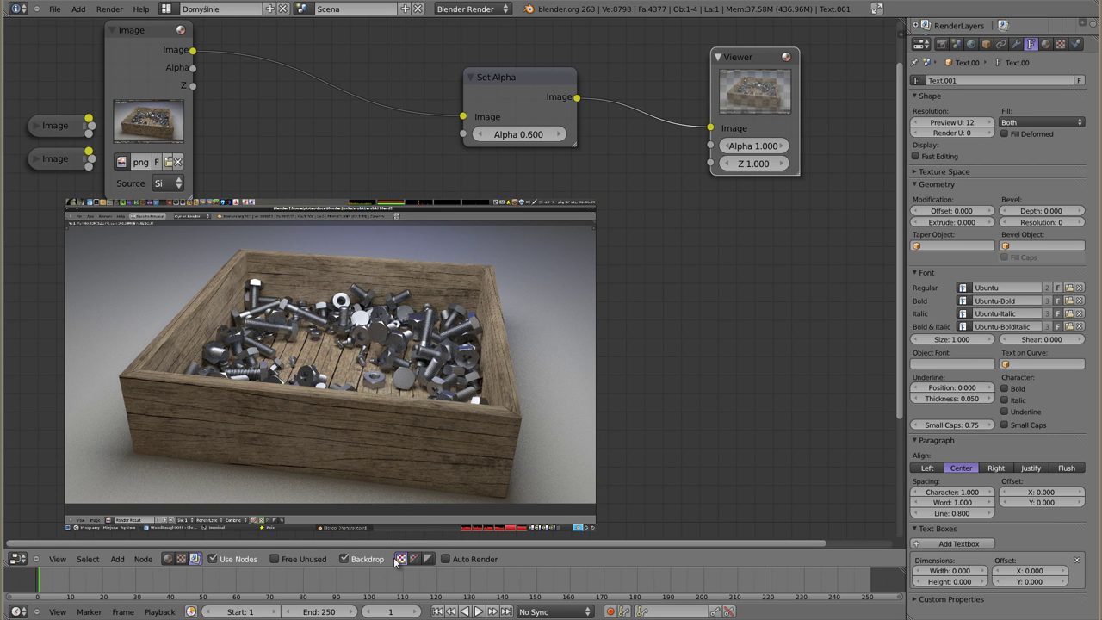
- Show the backdrop with transparency and step the Set Alpha value down to 0.000
click(411, 558)
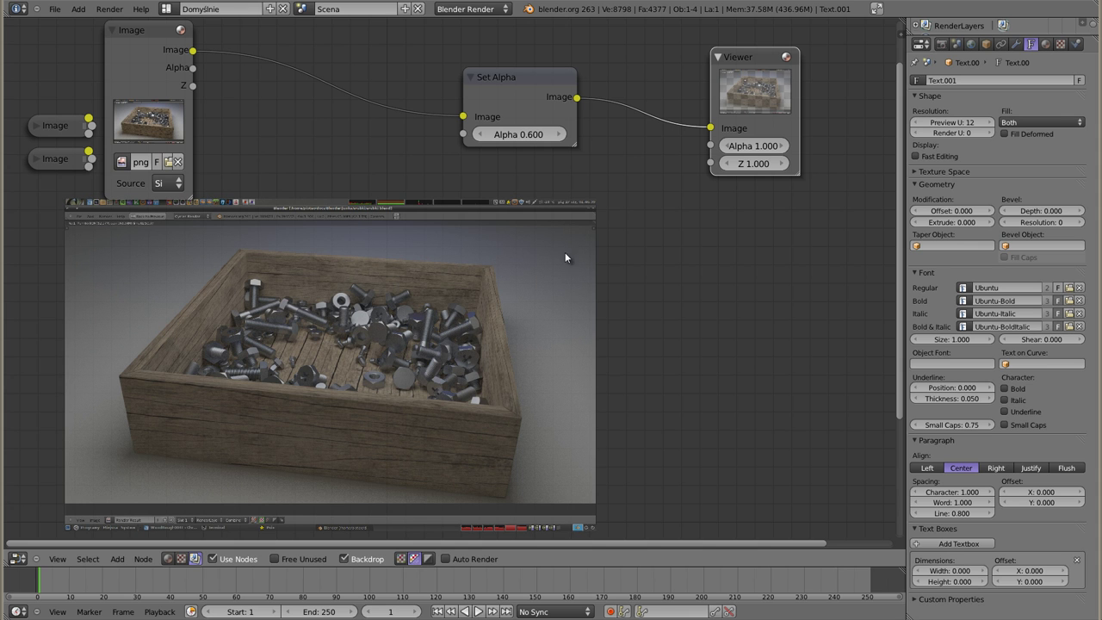
click(479, 134)
click(480, 134)
click(480, 134)
click(479, 134)
click(480, 135)
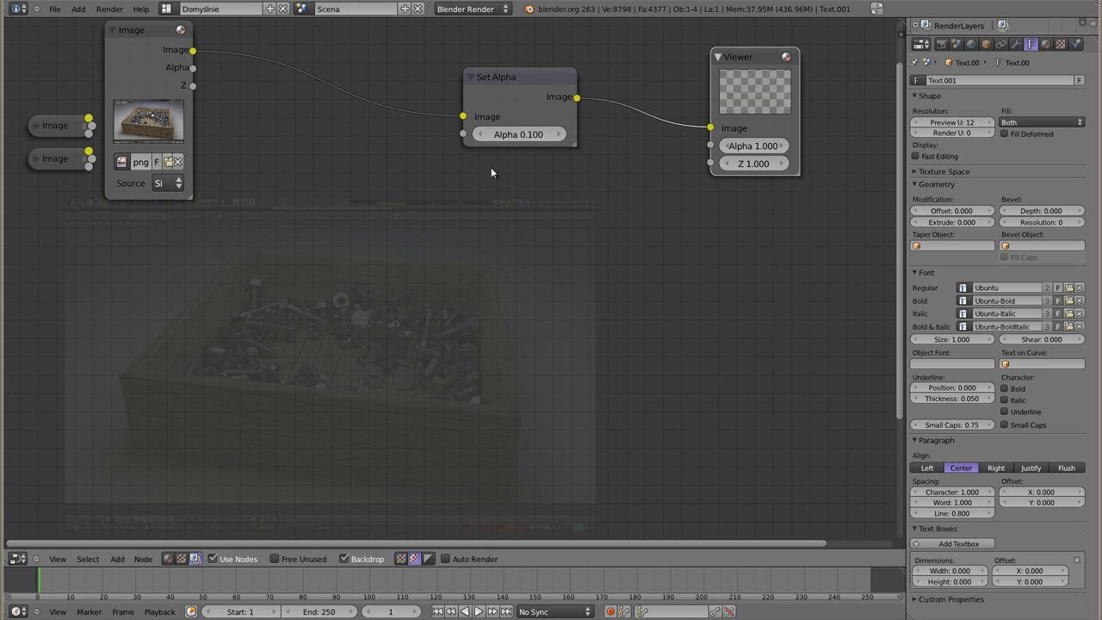
click(479, 134)
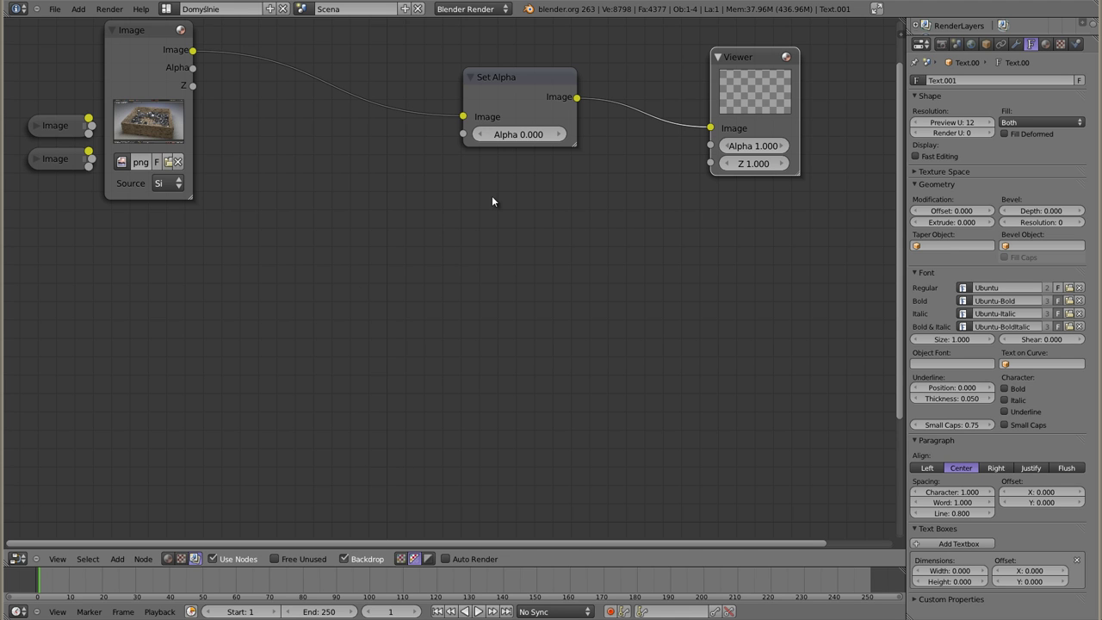
- Raise the Set Alpha value back to 0.900 and expand the moon Image node
drag(525, 134, 556, 156)
click(562, 134)
click(561, 135)
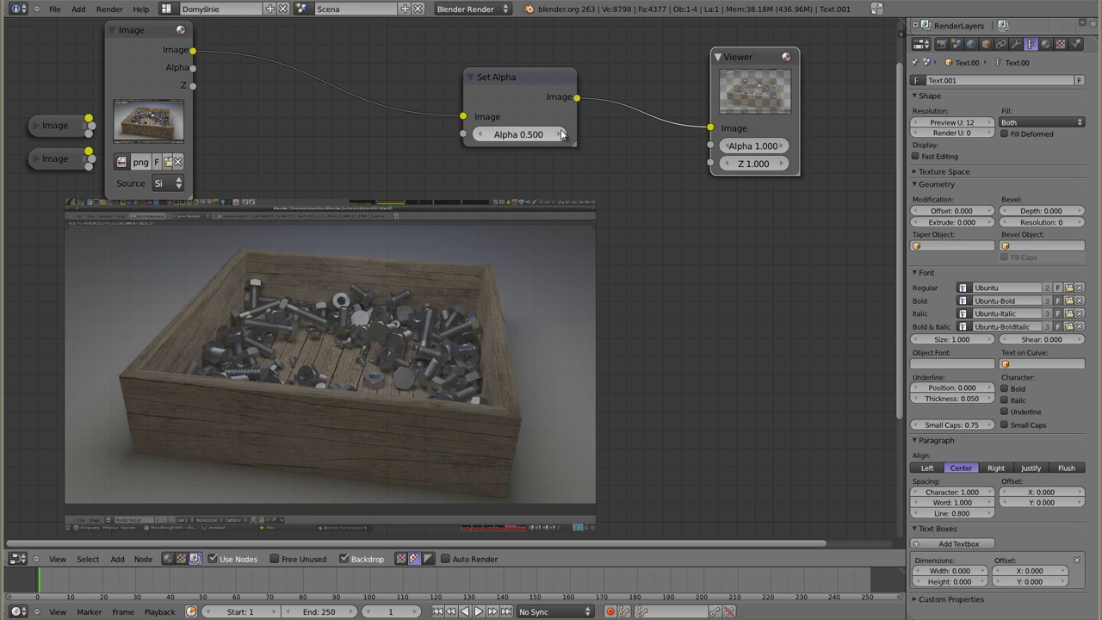
click(560, 134)
click(560, 134)
click(560, 134)
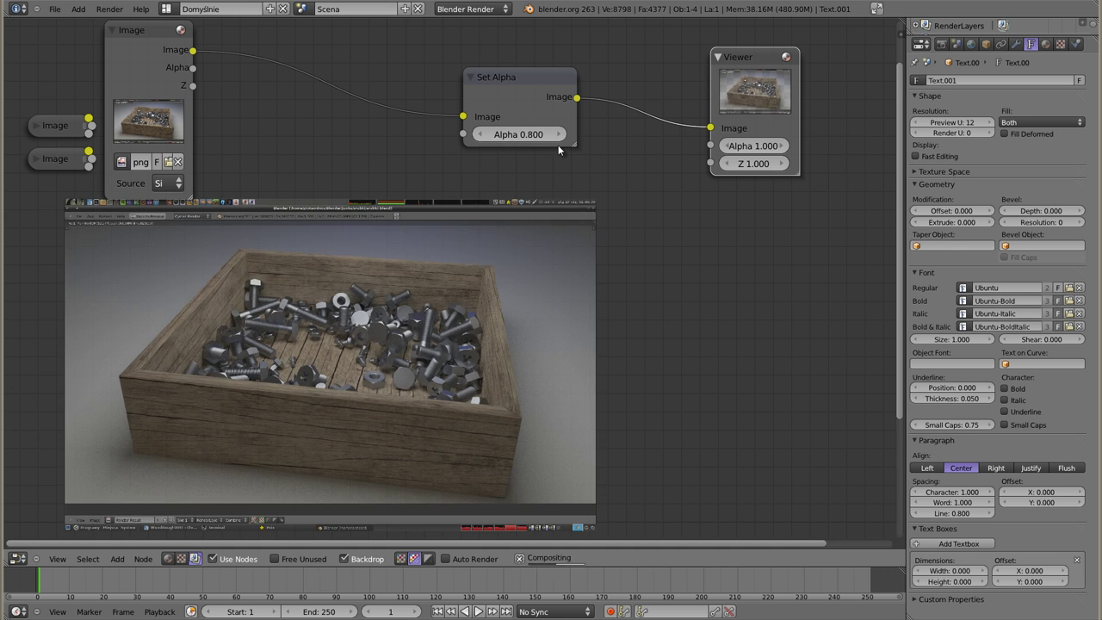
click(560, 135)
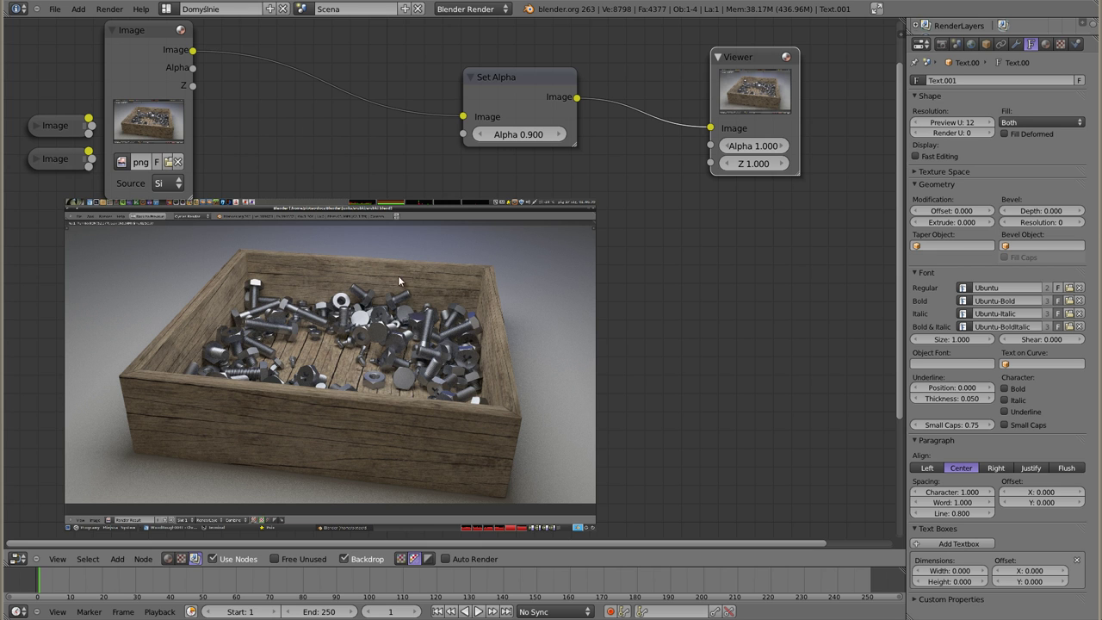
click(34, 126)
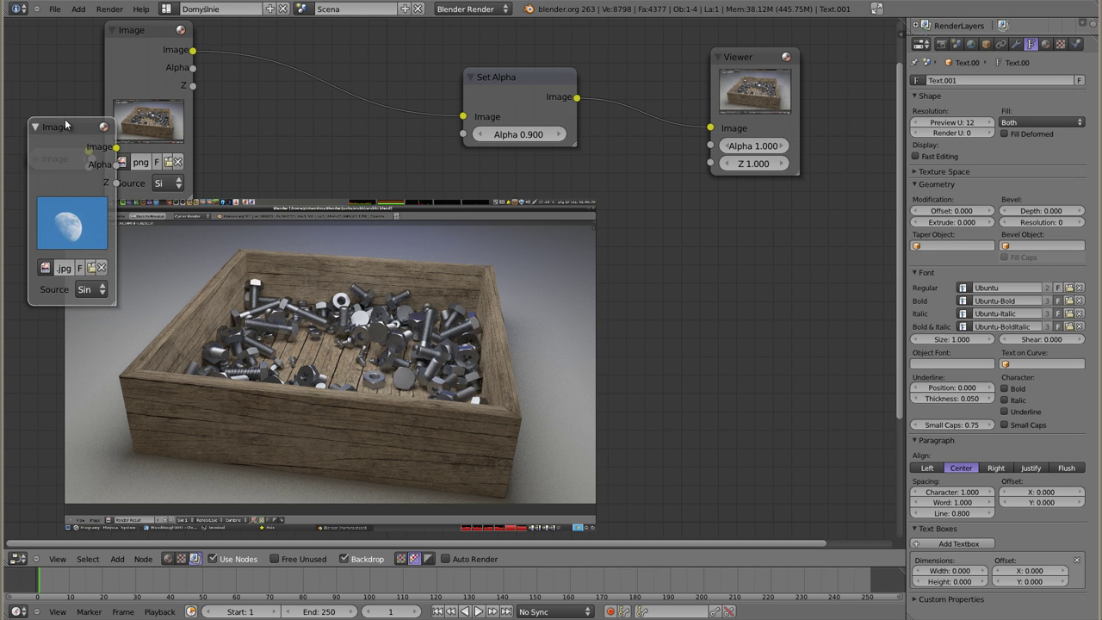
- Move the expanded moon Image node up beside the bolt-box Image node
drag(65, 125, 260, 89)
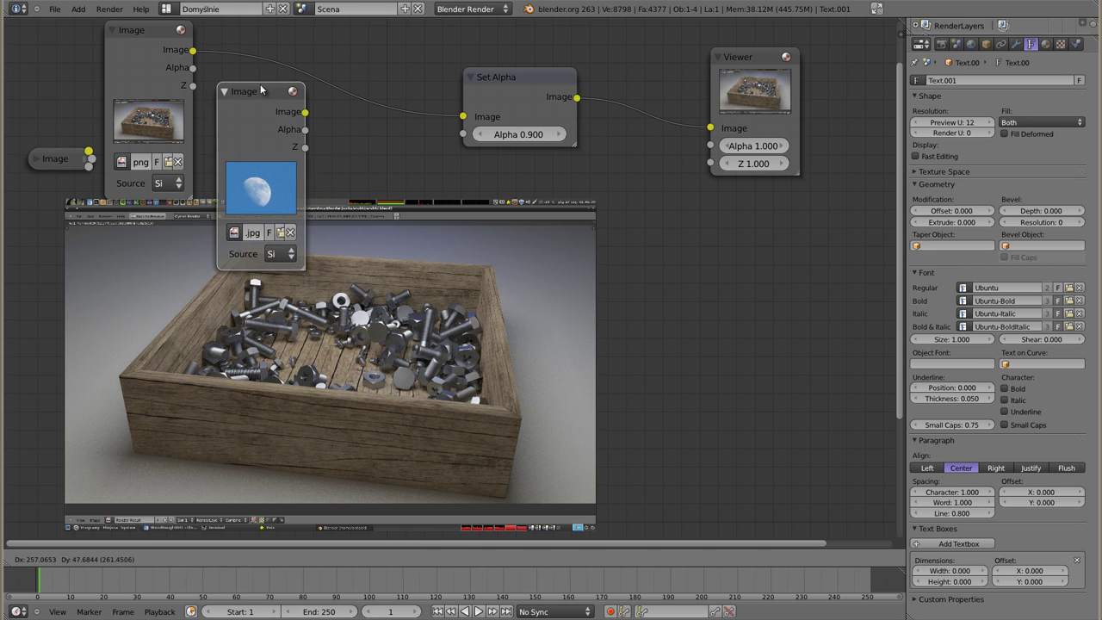
click(261, 89)
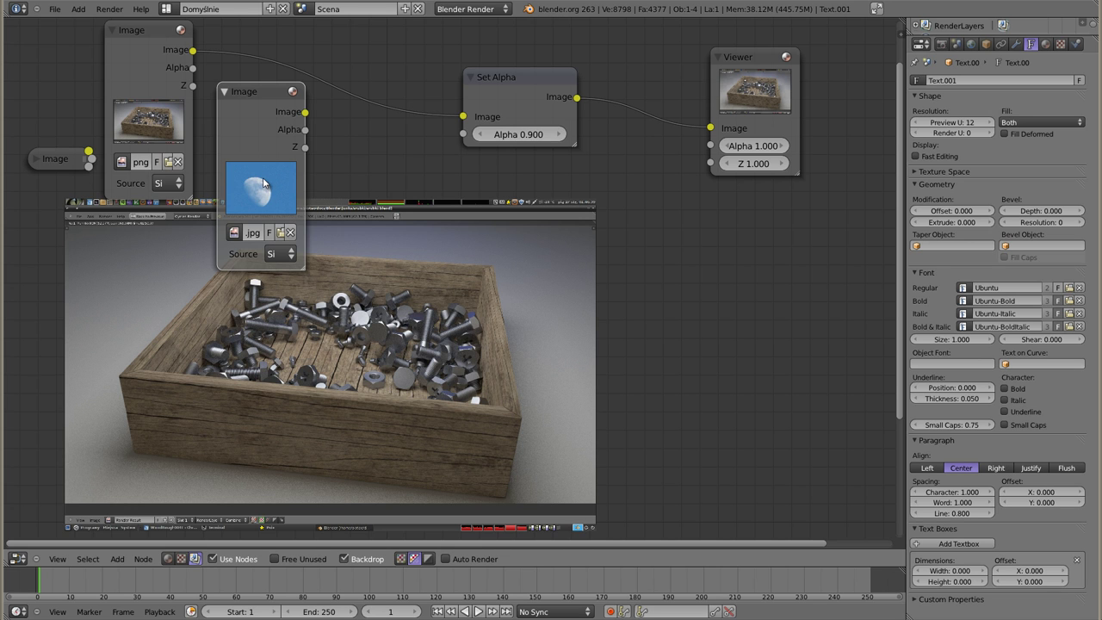
key(shift+a)
key(Escape)
key(shift+a)
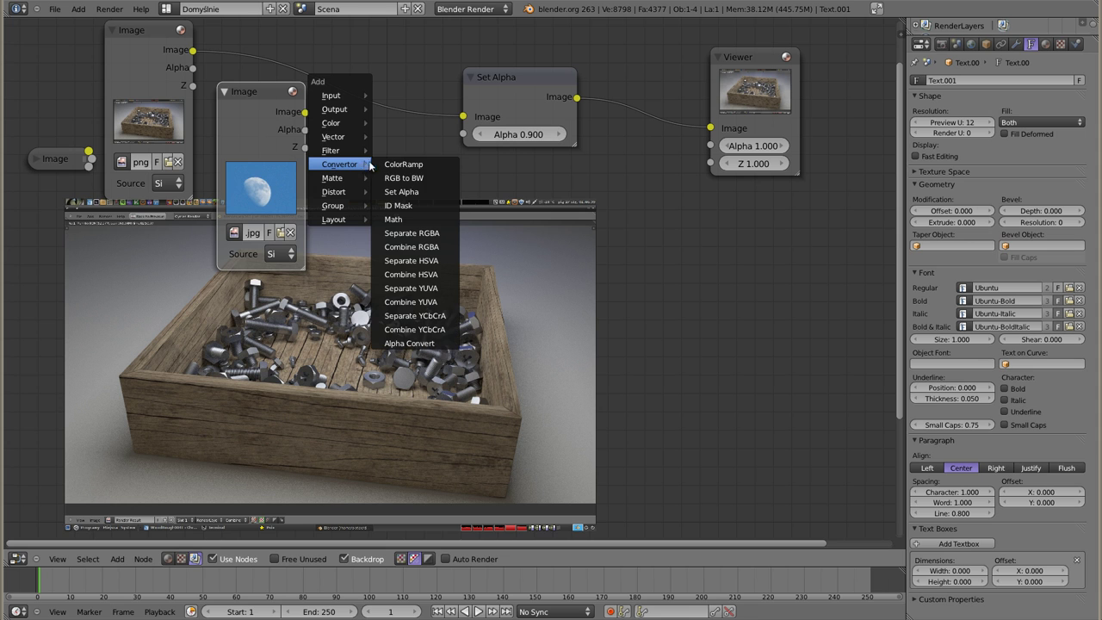
- Add an RGB to BW node fed by the moon image and send its output to the Viewer
click(432, 181)
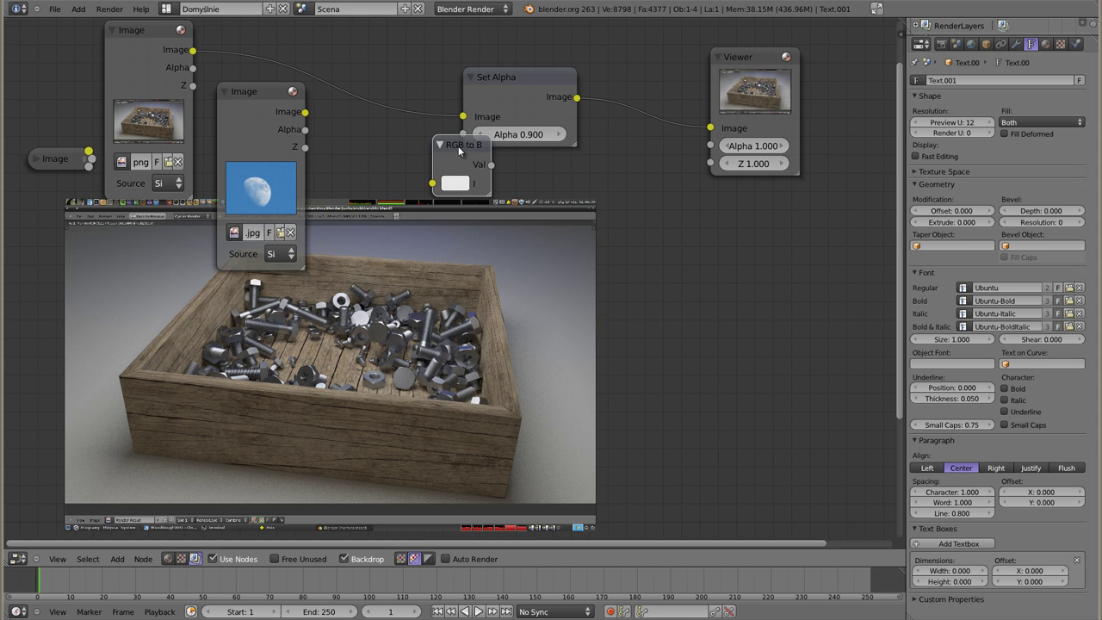
click(362, 146)
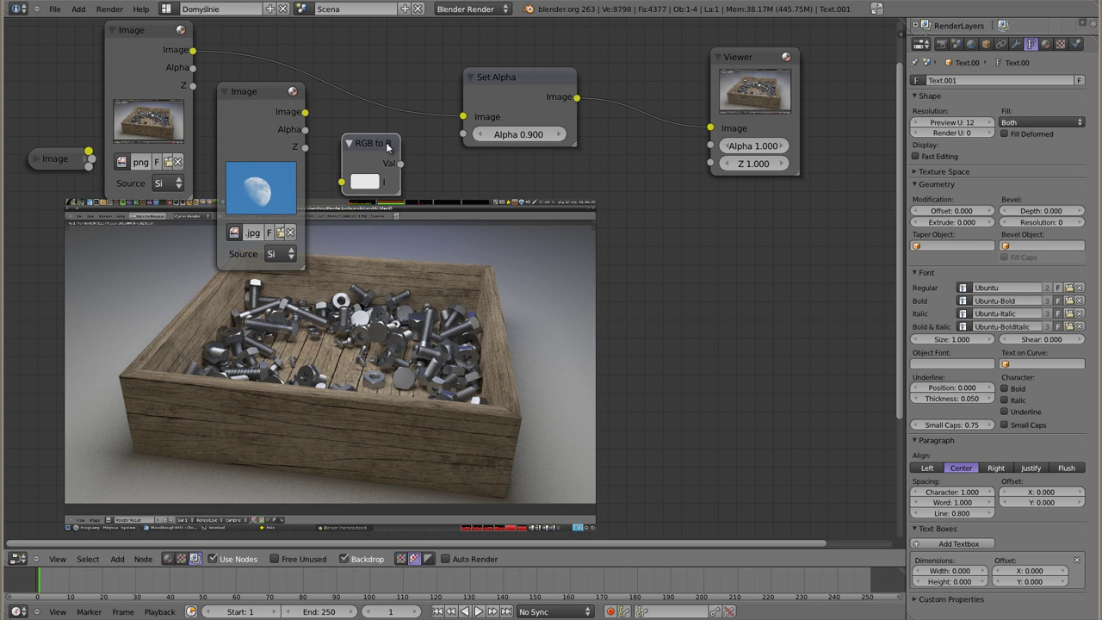
drag(304, 111, 336, 180)
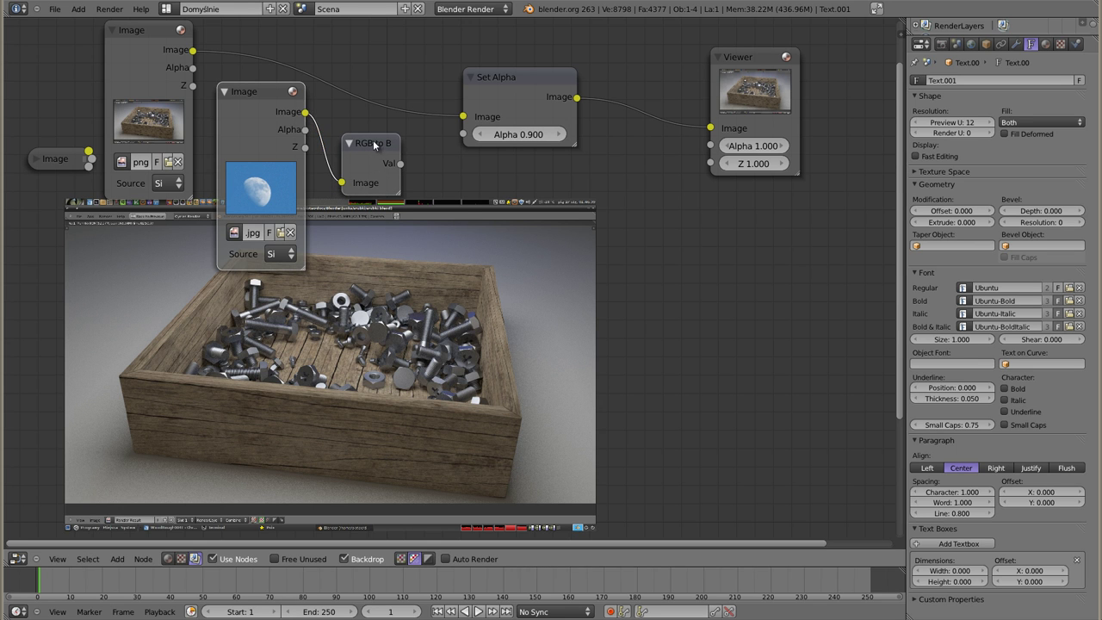
ctrl+shift+click(375, 144)
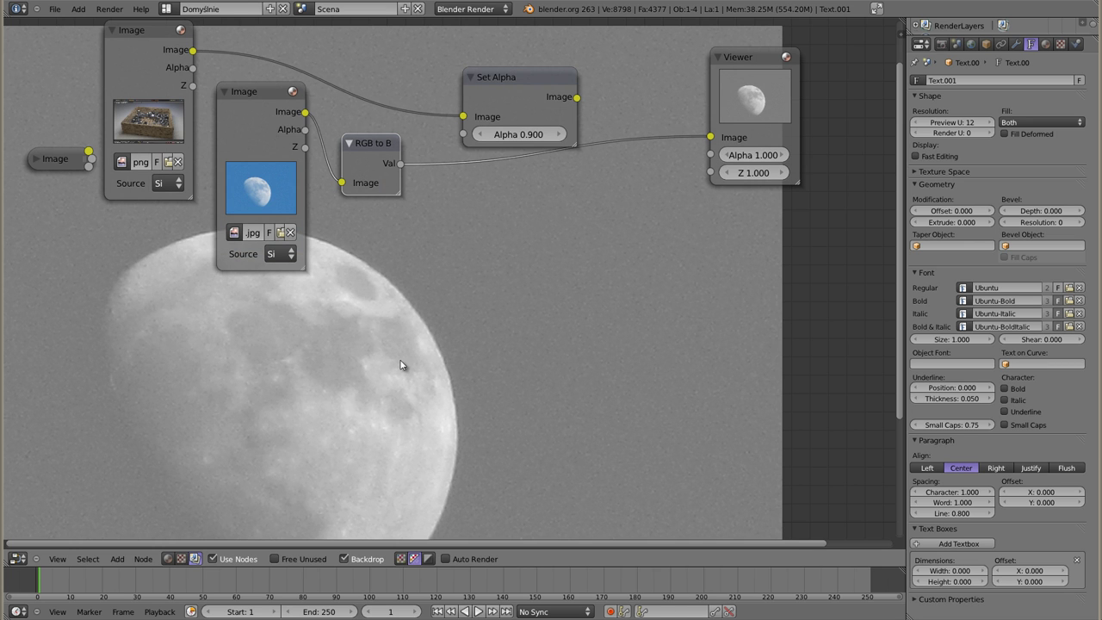
- Compare the colour moon with the greyscale RGB to BW result in the backdrop
ctrl+shift+click(259, 88)
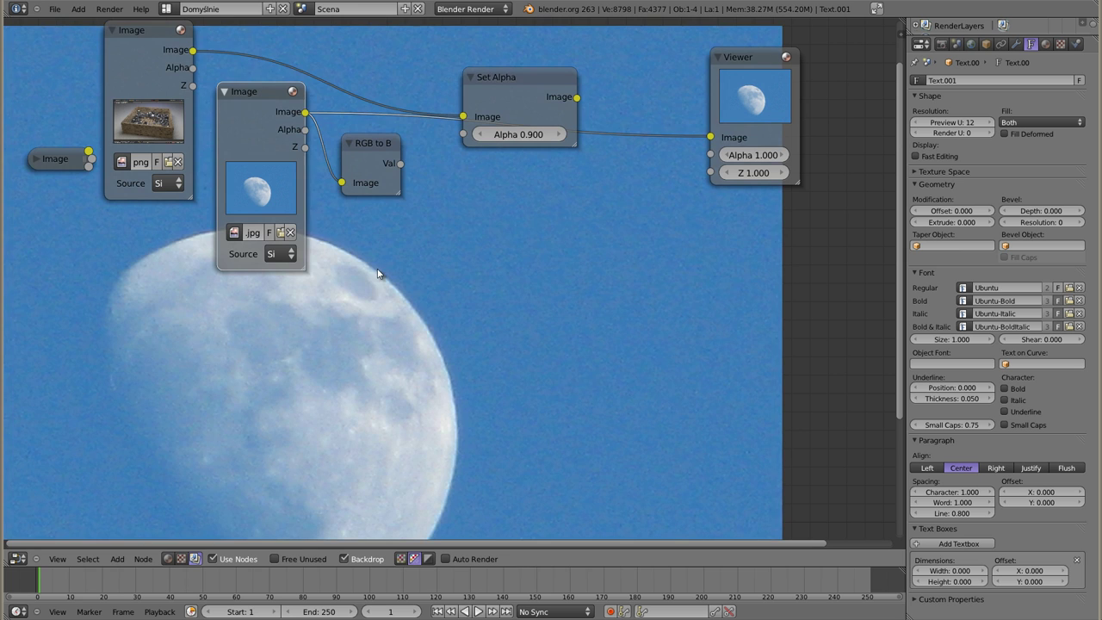
key(v)
key(v)
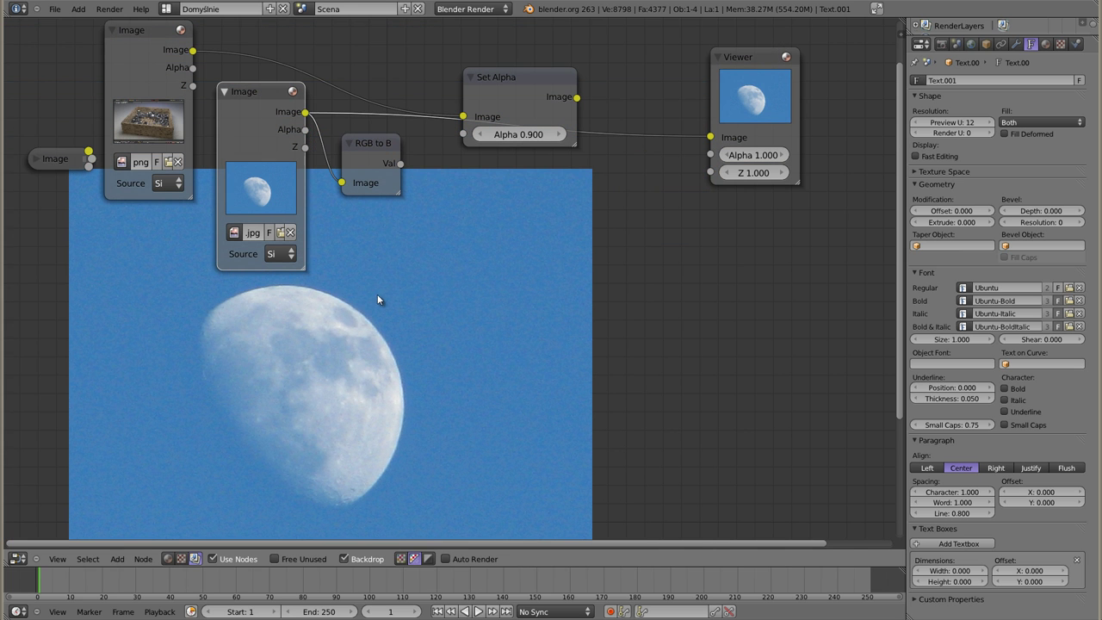
ctrl+shift+click(376, 185)
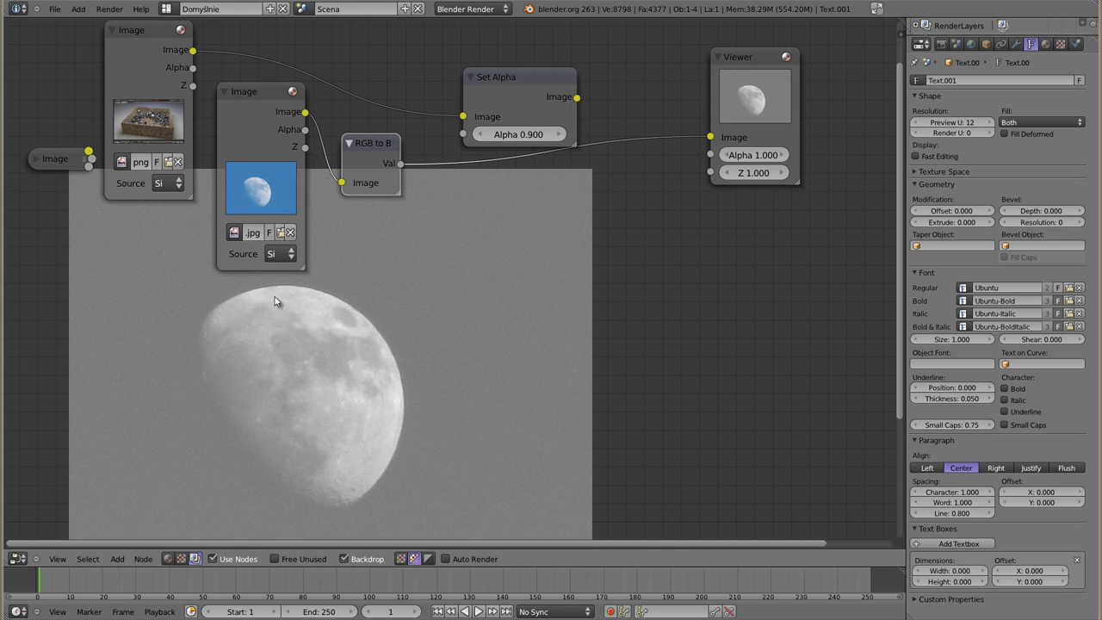
- Collapse the png Image node and cut its link to Set Alpha
drag(506, 78, 499, 47)
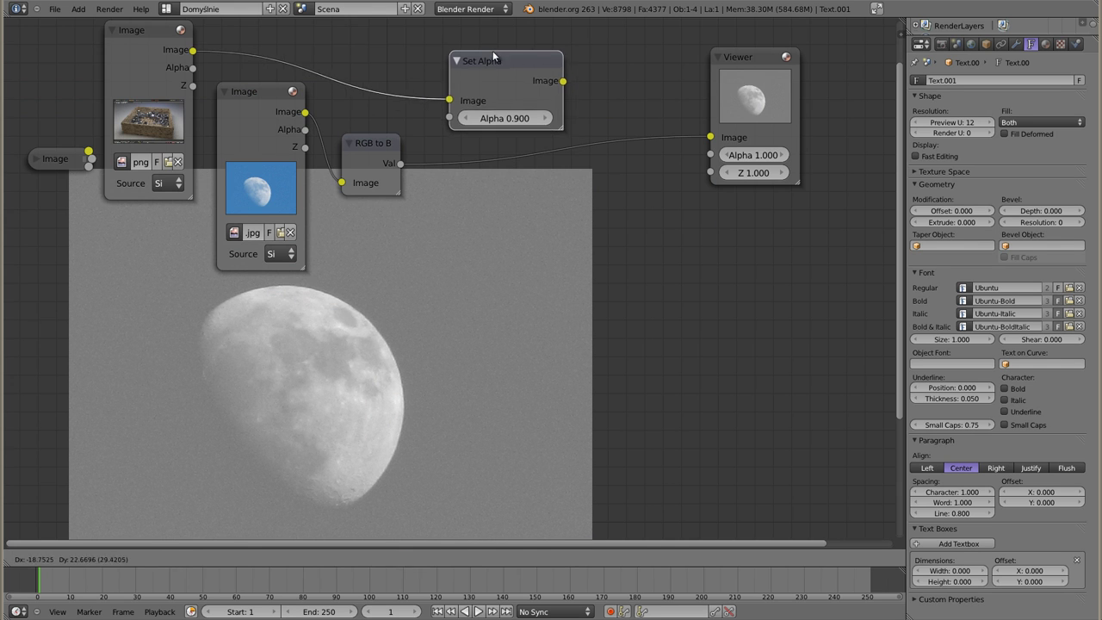
click(127, 33)
key(h)
ctrl+right_drag(393, 65, 386, 100)
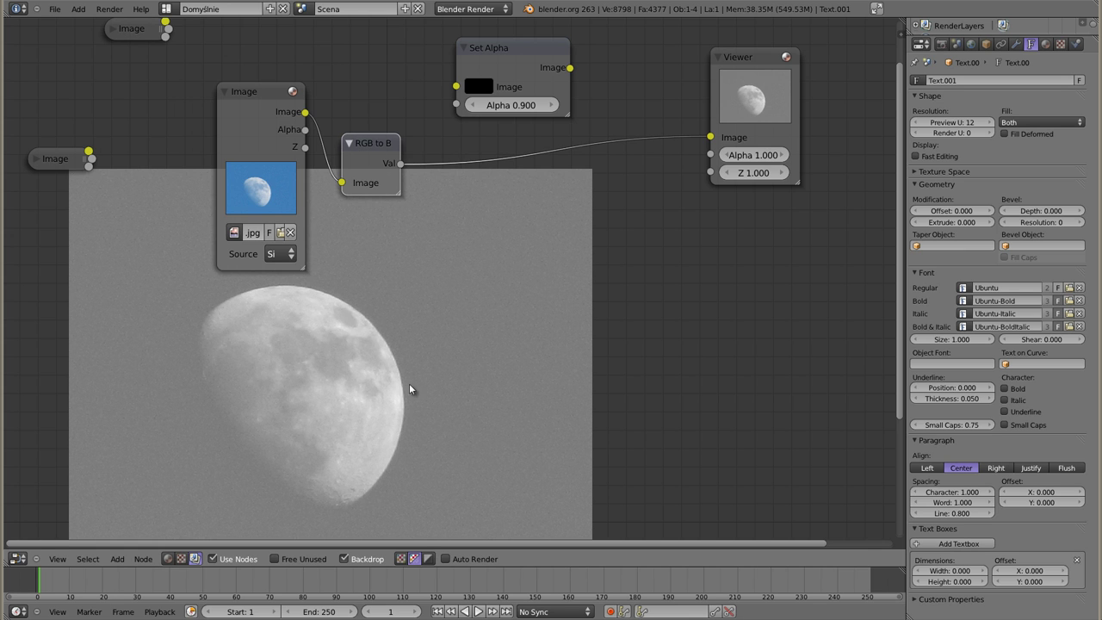
key(shift+a)
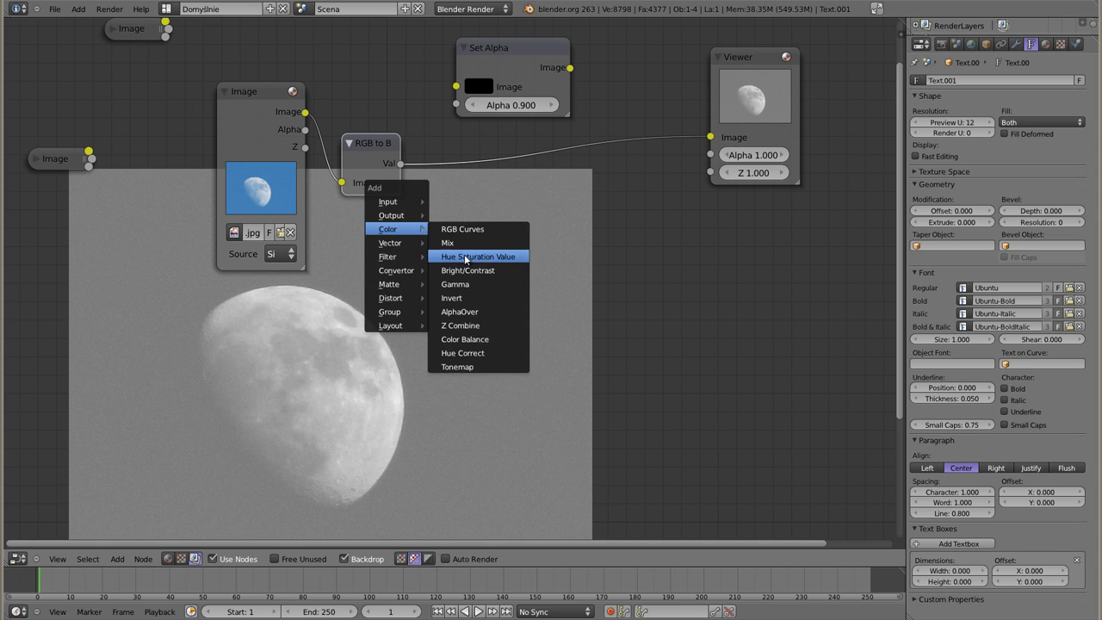
- Insert a Bright/Contrast node after RGB to BW with Contrast set to 42.000
click(508, 272)
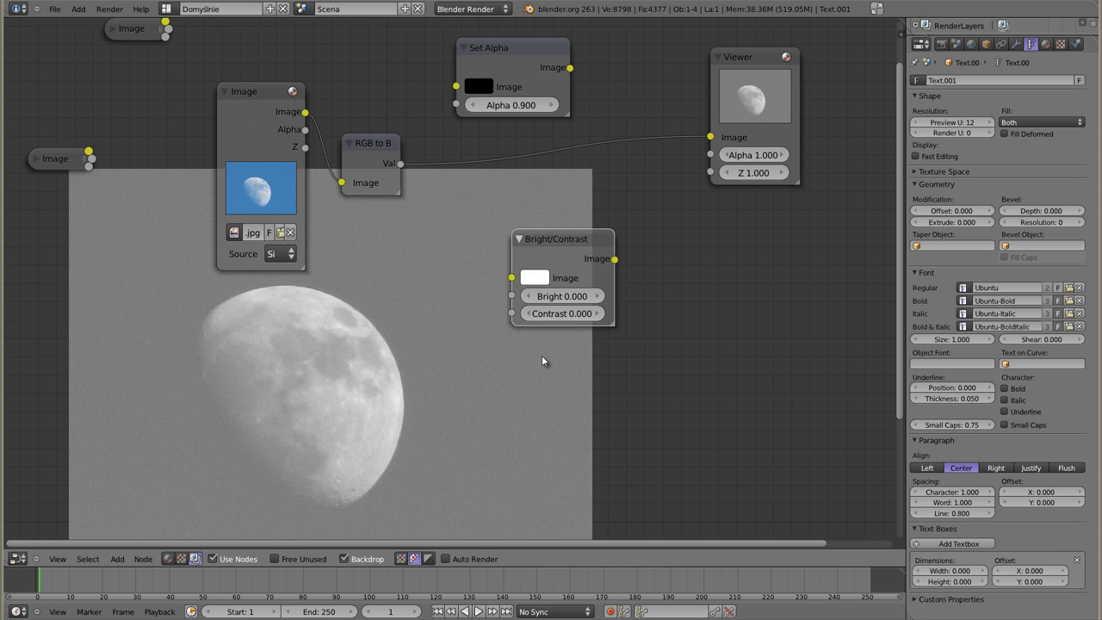
drag(572, 243, 501, 152)
mouse_move(513, 225)
mouse_down()
mouse_move(542, 226)
mouse_move(479, 306)
mouse_up()
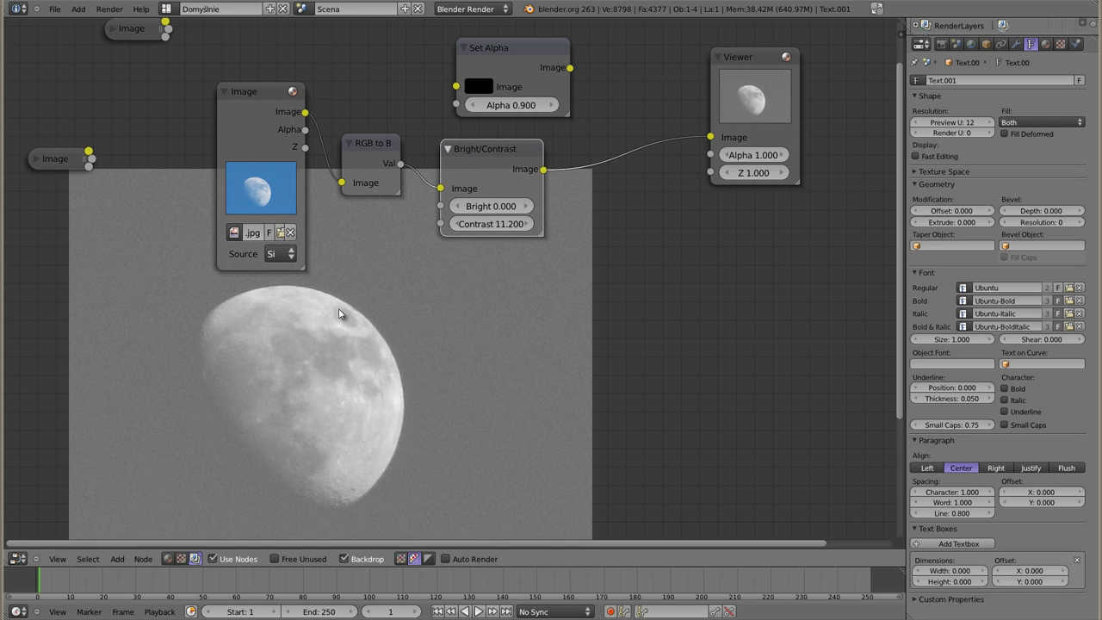
drag(487, 225, 616, 225)
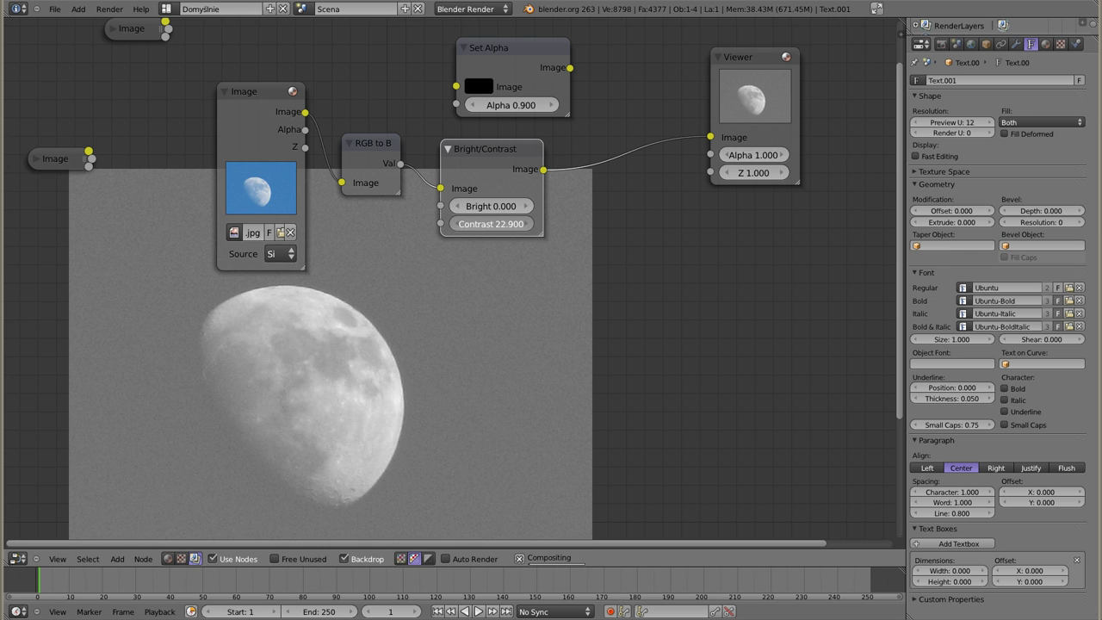
mouse_move(482, 226)
mouse_down()
mouse_move(517, 227)
mouse_move(413, 349)
mouse_up()
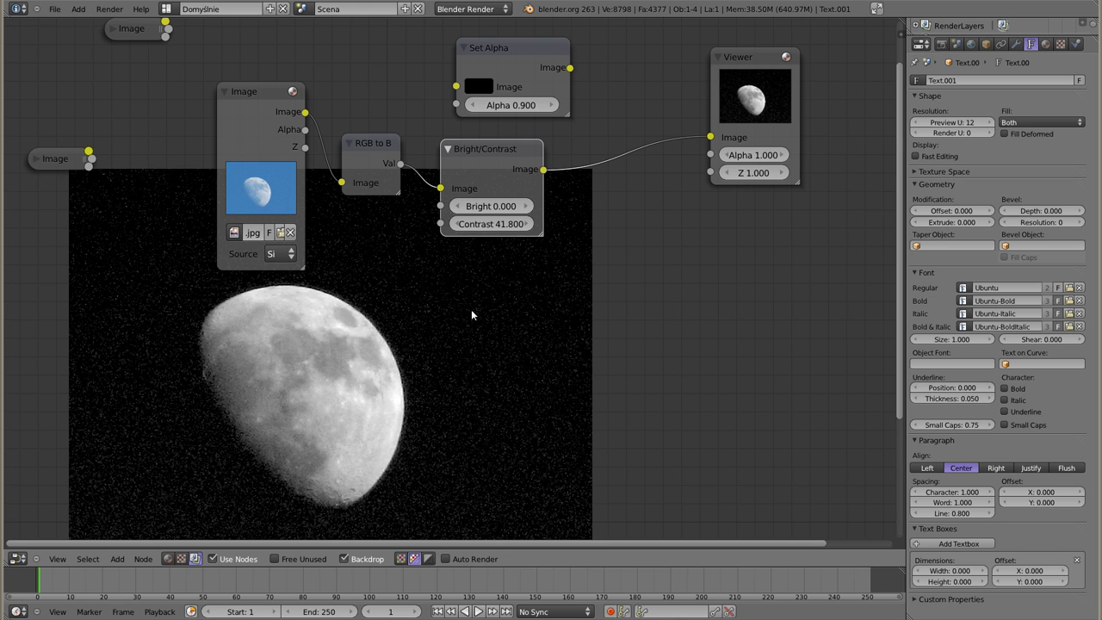
click(525, 224)
click(457, 226)
click(456, 225)
drag(496, 149, 479, 148)
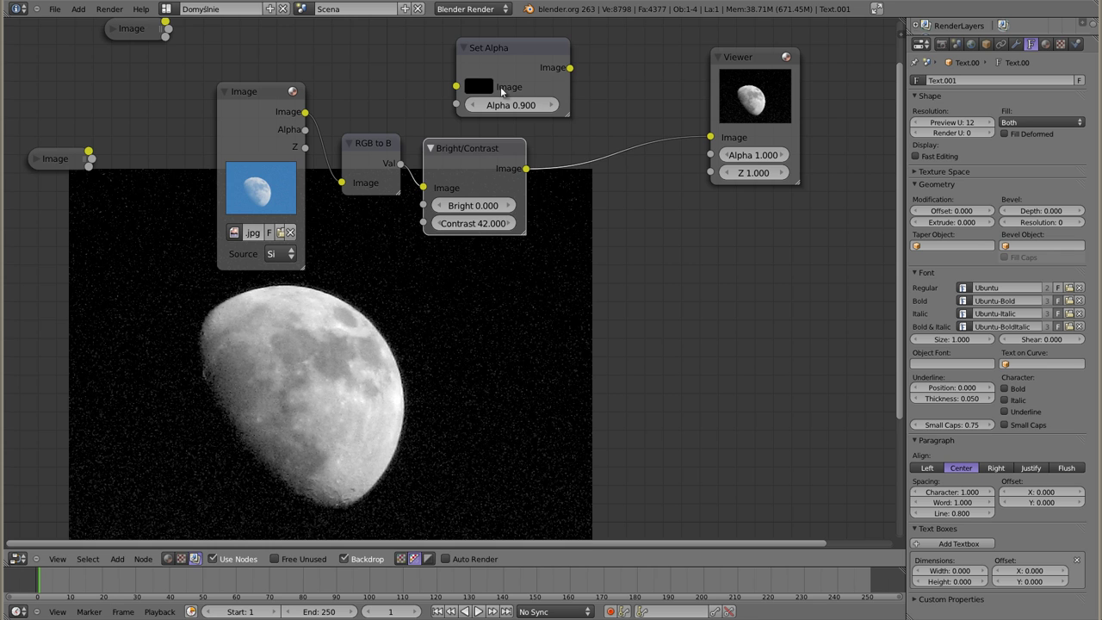
drag(512, 54, 620, 49)
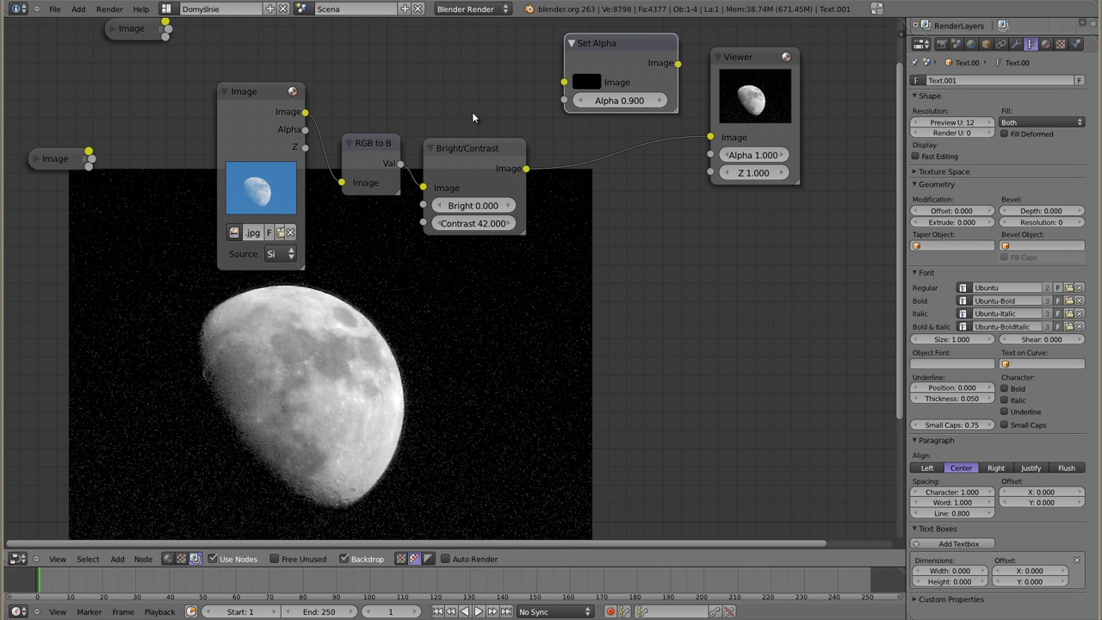
- Connect the moon image to Set Alpha's Image and Bright/Contrast to its Alpha, previewing the result
drag(307, 112, 561, 82)
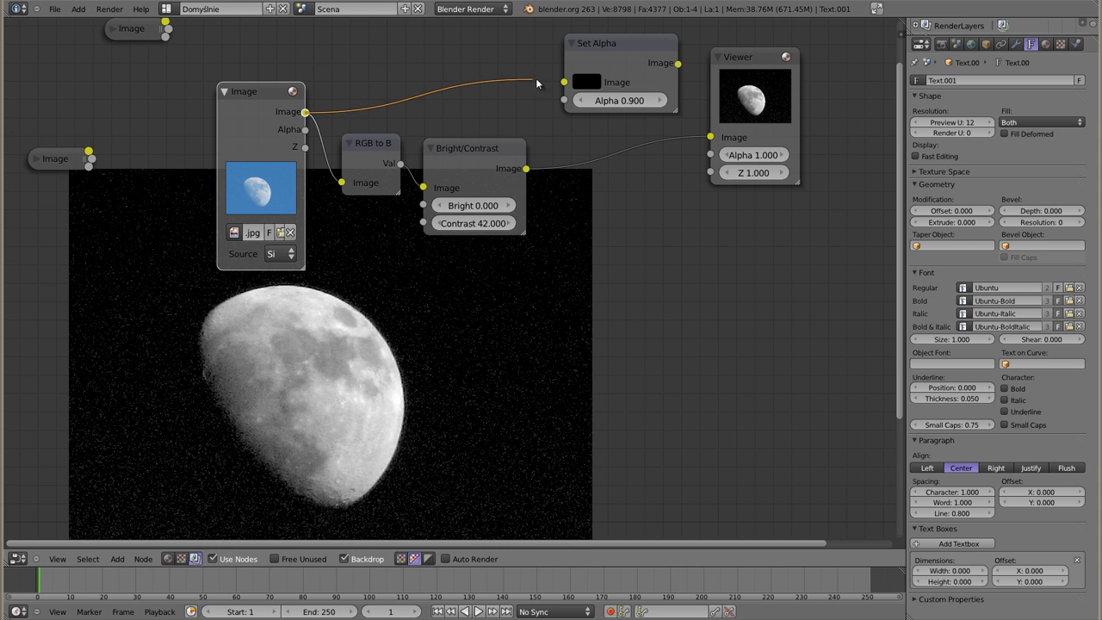
ctrl+shift+click(623, 41)
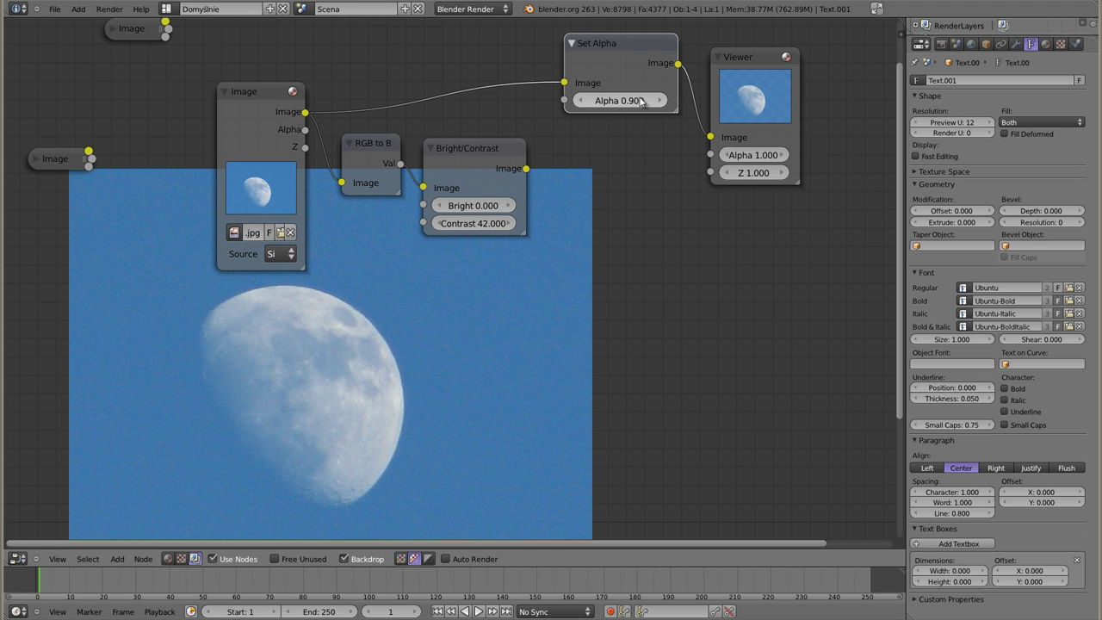
drag(526, 169, 560, 101)
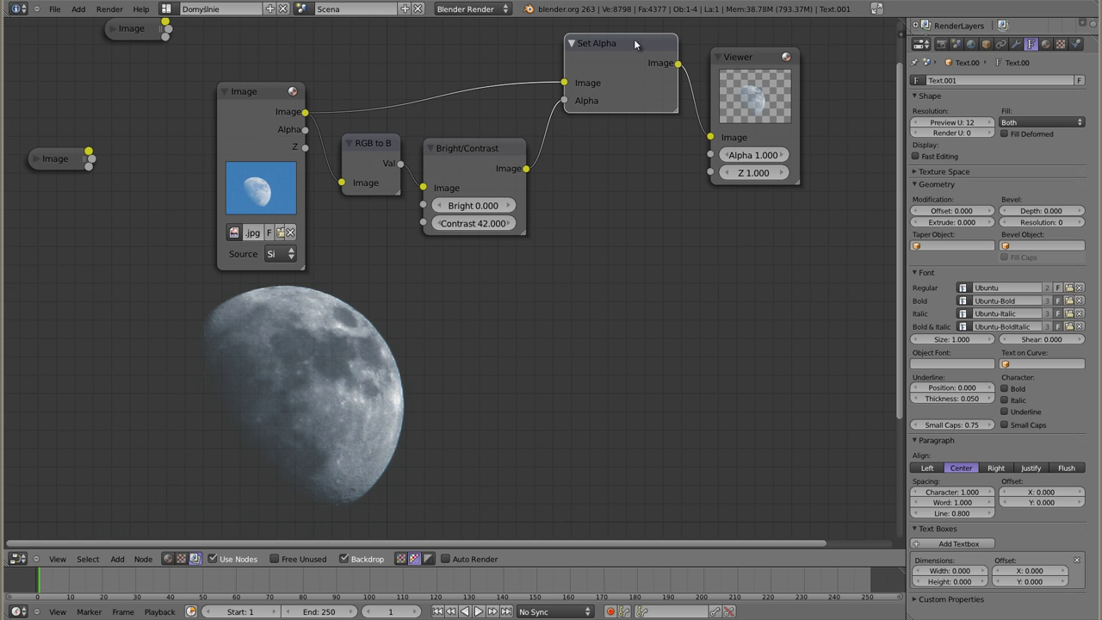
drag(629, 43, 635, 43)
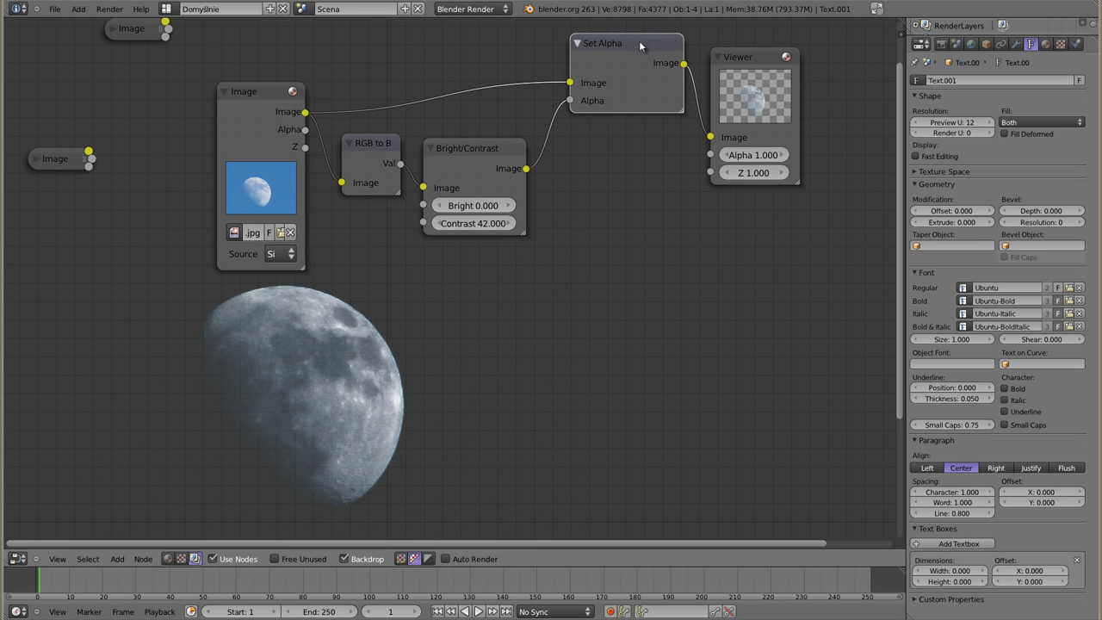
drag(640, 45, 632, 62)
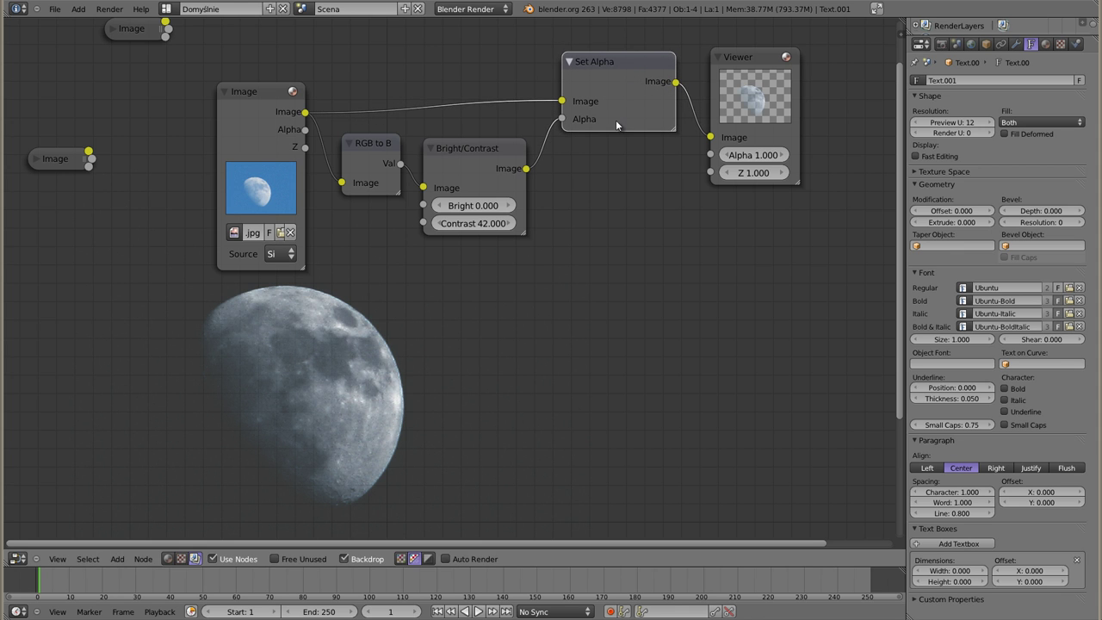
mouse_move(261, 93)
mouse_down()
mouse_move(220, 76)
mouse_move(247, 81)
mouse_up()
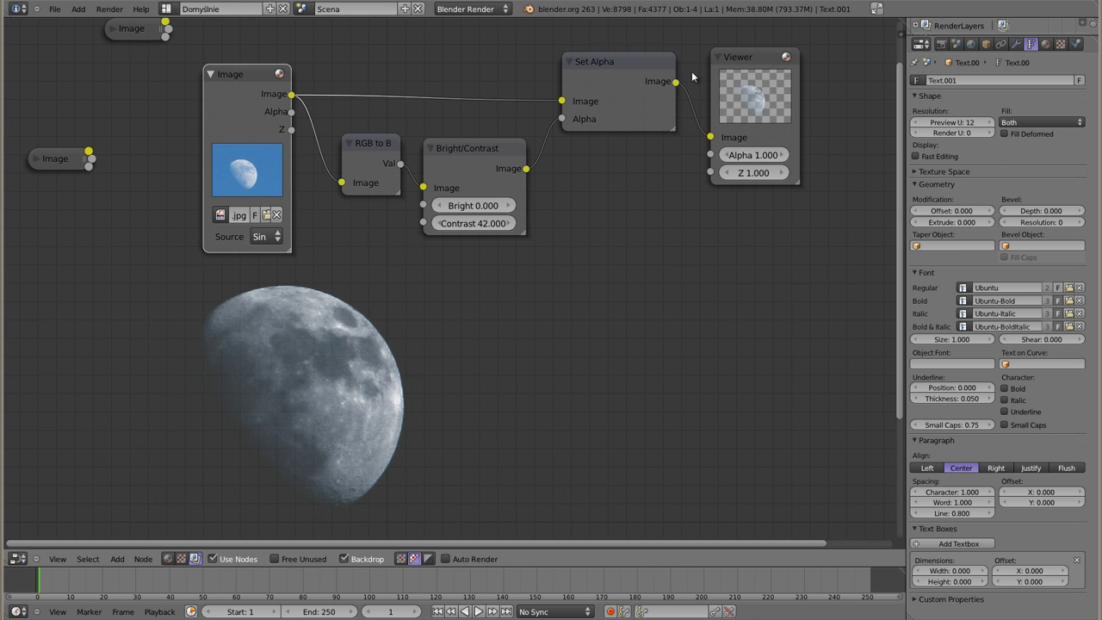
- Move the Viewer down, collapse the four moon-chain nodes and shift them upward
drag(765, 158, 809, 376)
click(569, 63)
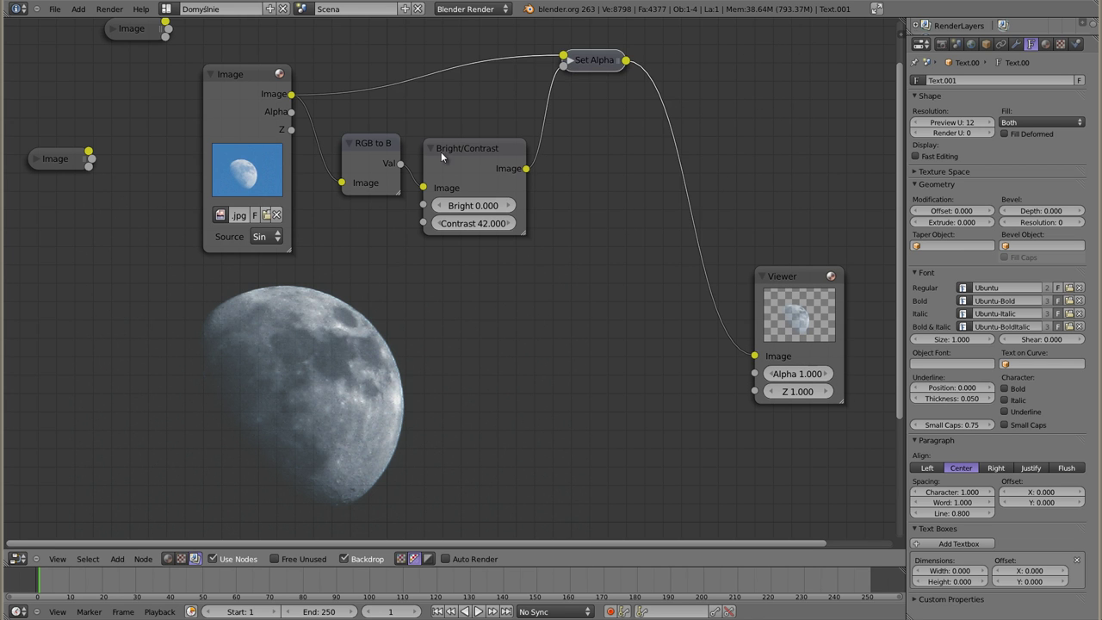
click(431, 148)
click(348, 143)
click(208, 74)
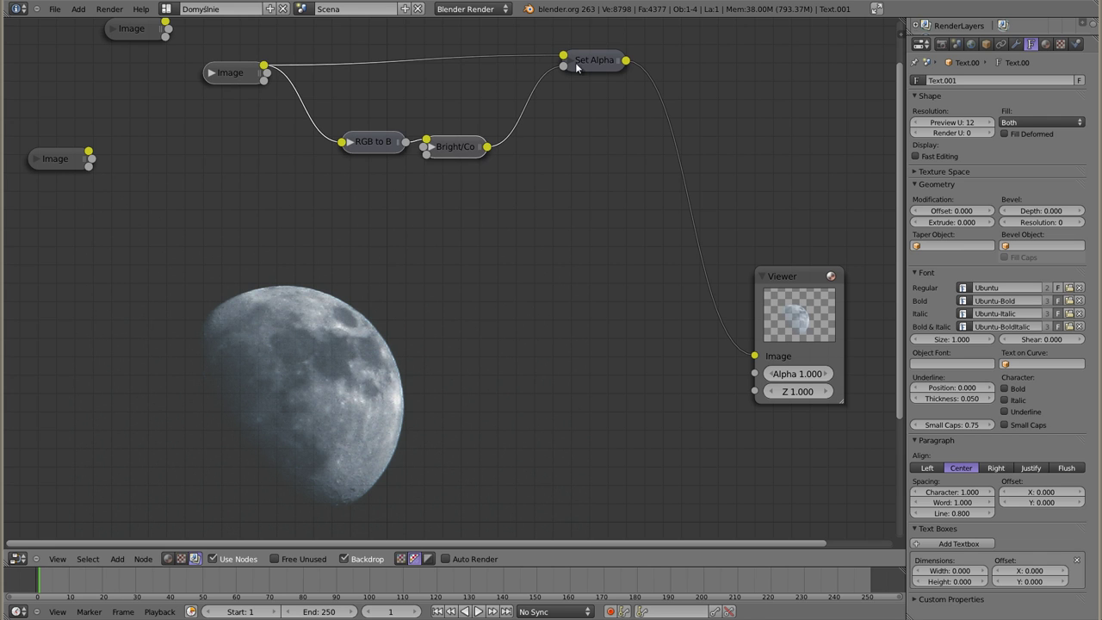
key(g)
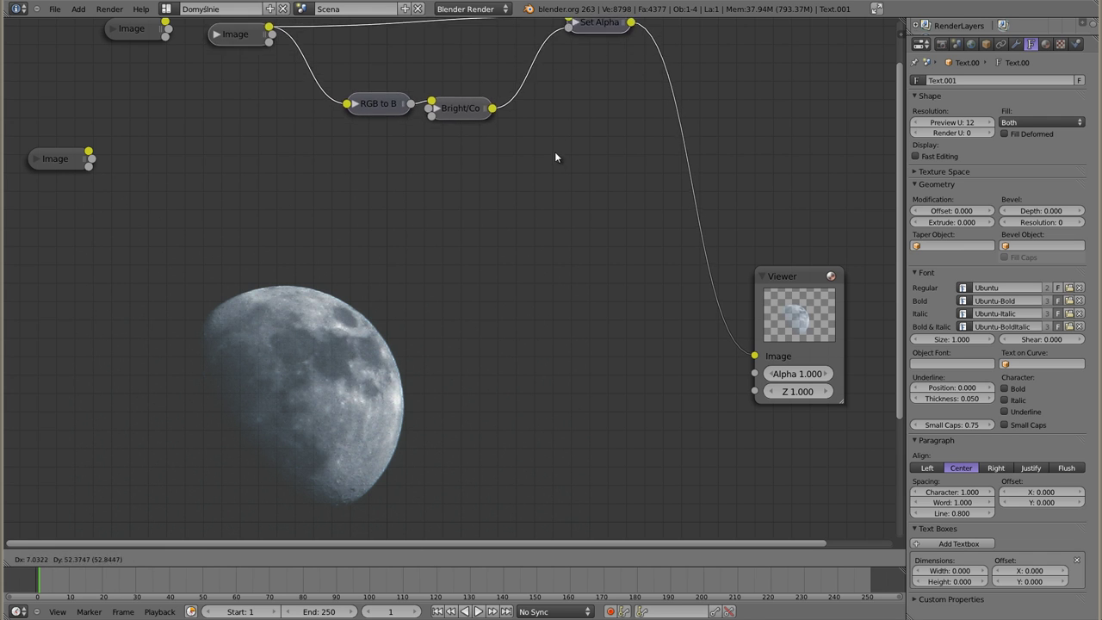
click(556, 172)
- Expand and preview the chain-link fence Image node, then place a second RGB to BW node
click(59, 160)
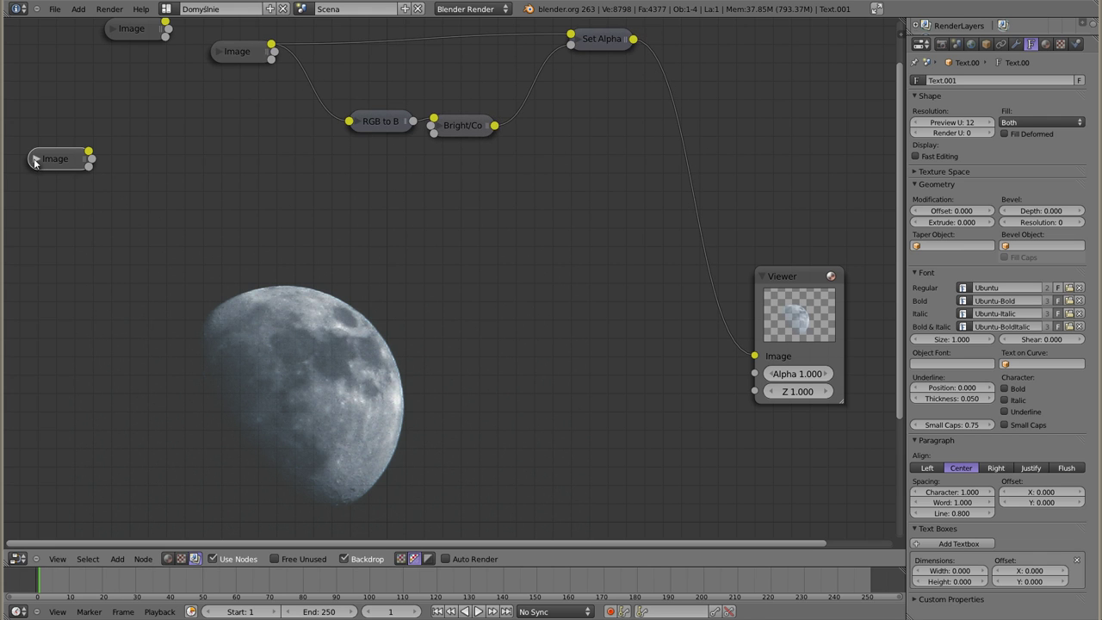
click(33, 161)
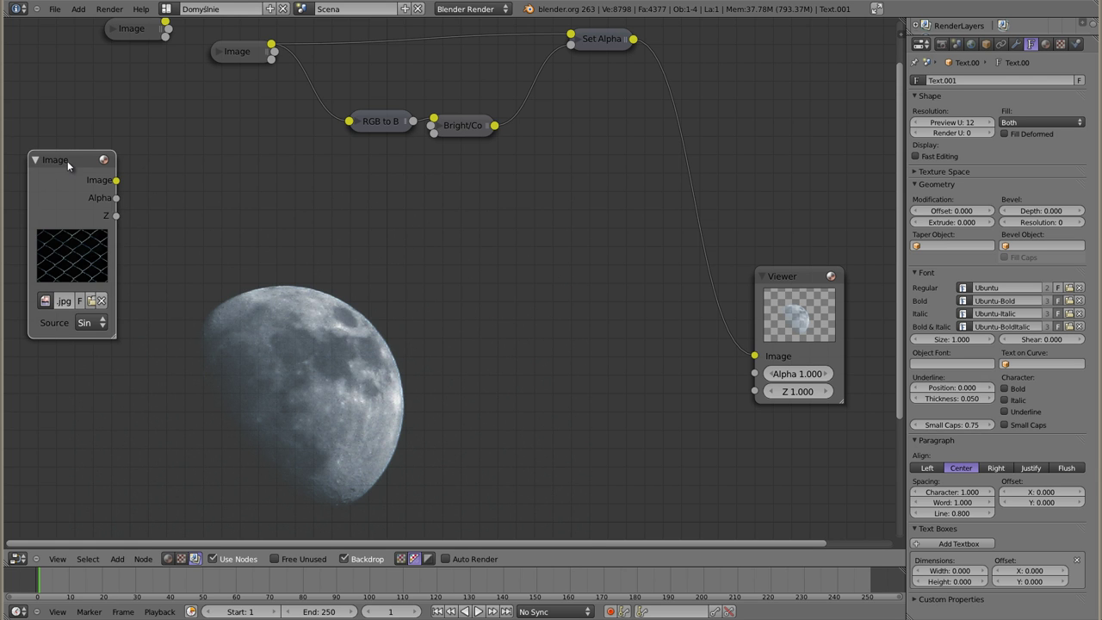
ctrl+shift+click(68, 163)
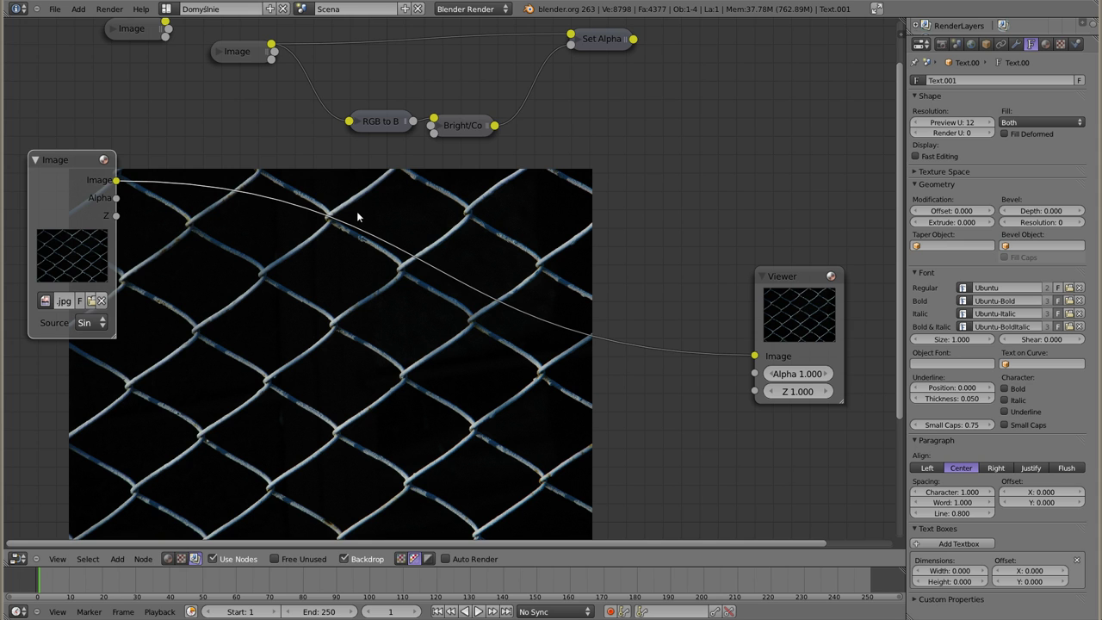
drag(456, 130, 462, 129)
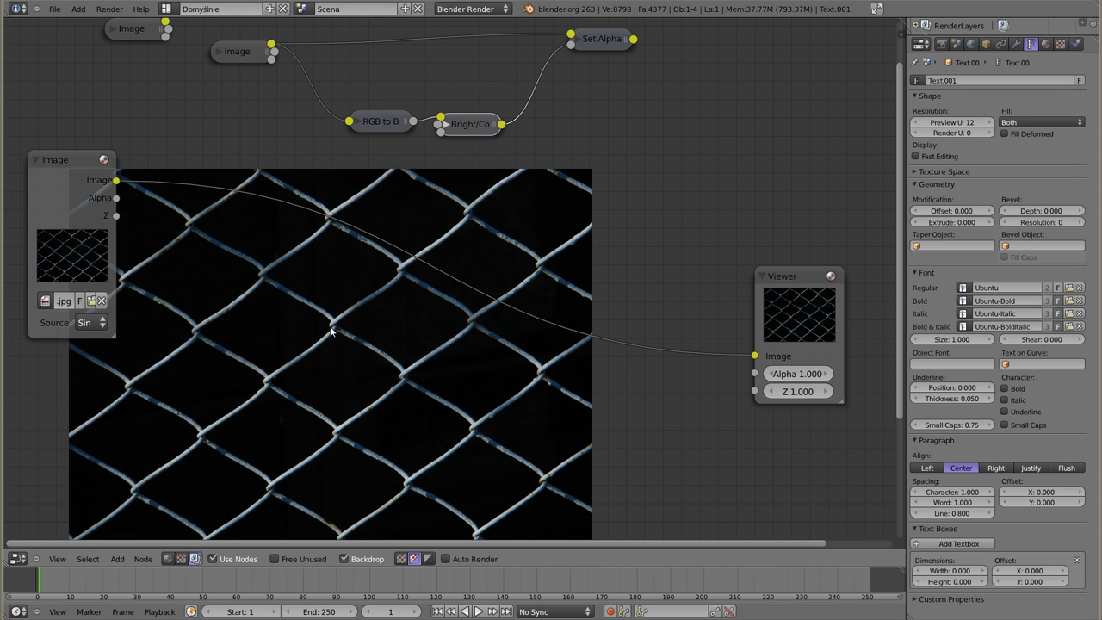
alt+middle_drag(311, 365, 364, 351)
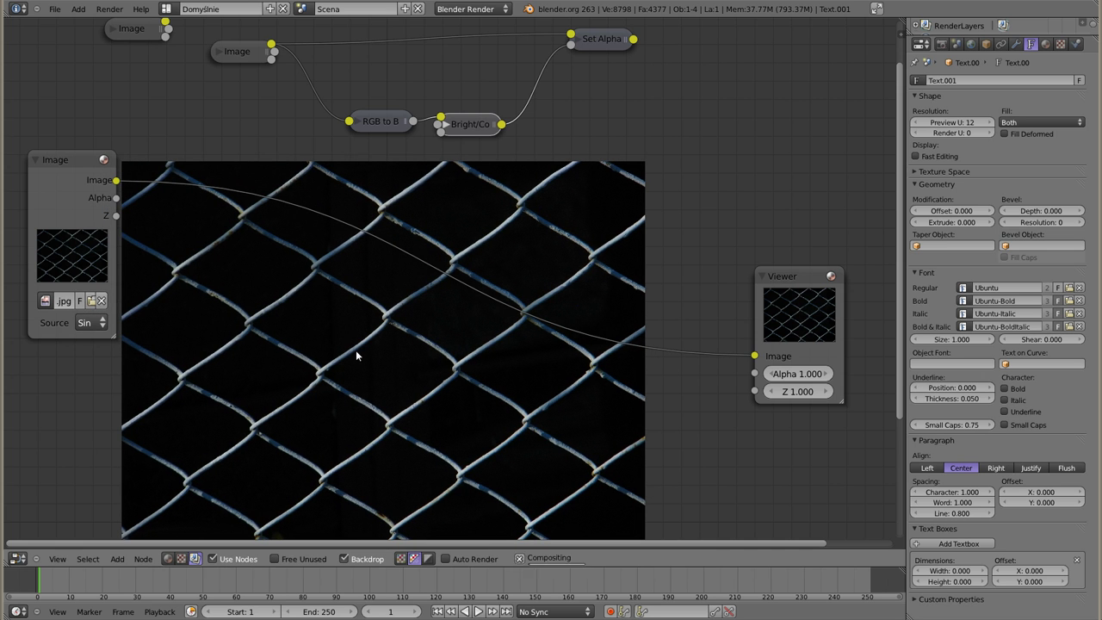
drag(597, 39, 603, 57)
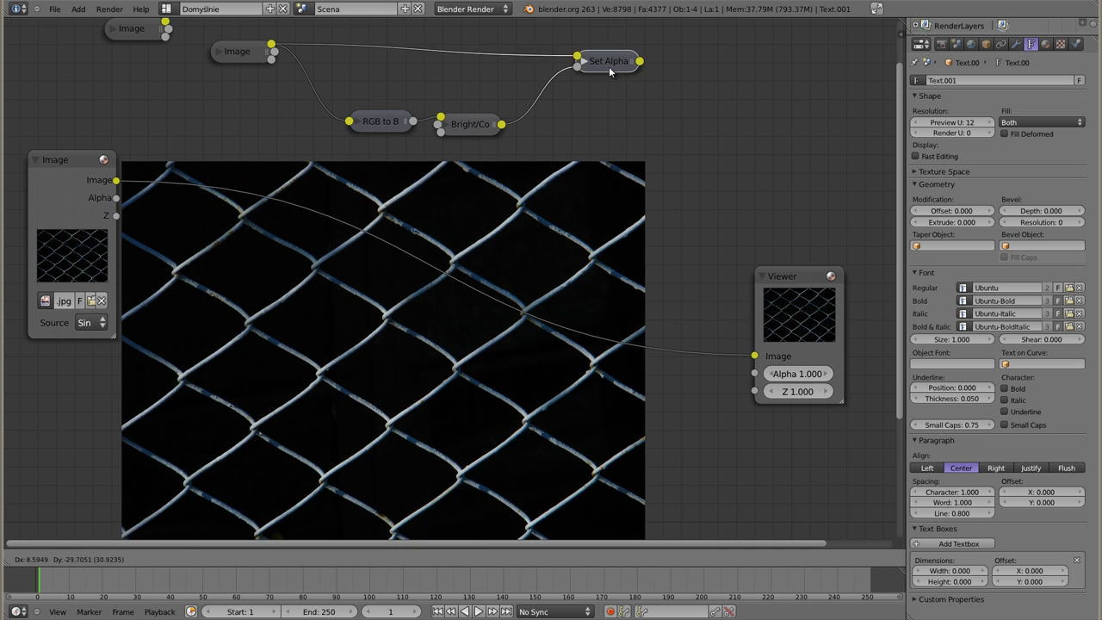
drag(72, 160, 65, 156)
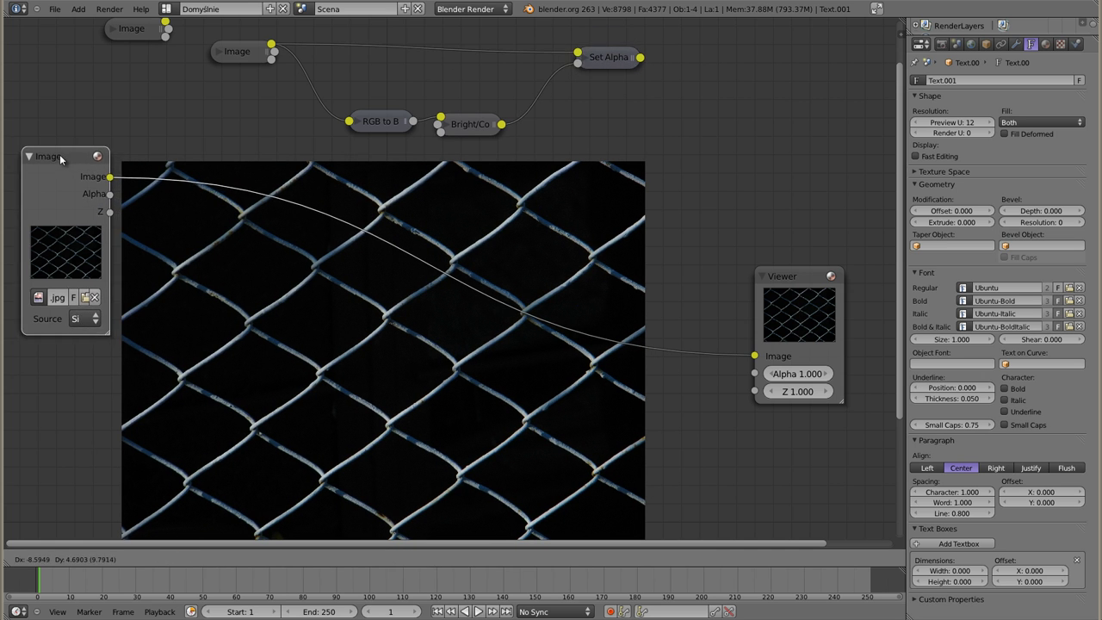
click(385, 127)
- Insert RGB to BW and a Bright/Contrast node (Contrast 10.4, Bright 11.1) before the Viewer
key(shift+d)
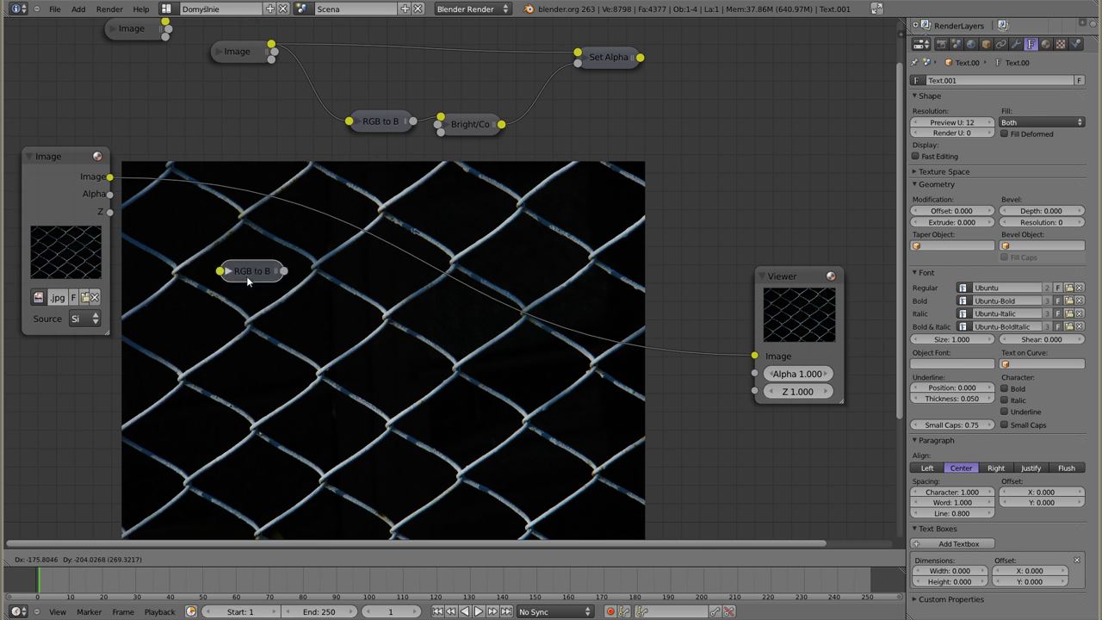
click(219, 193)
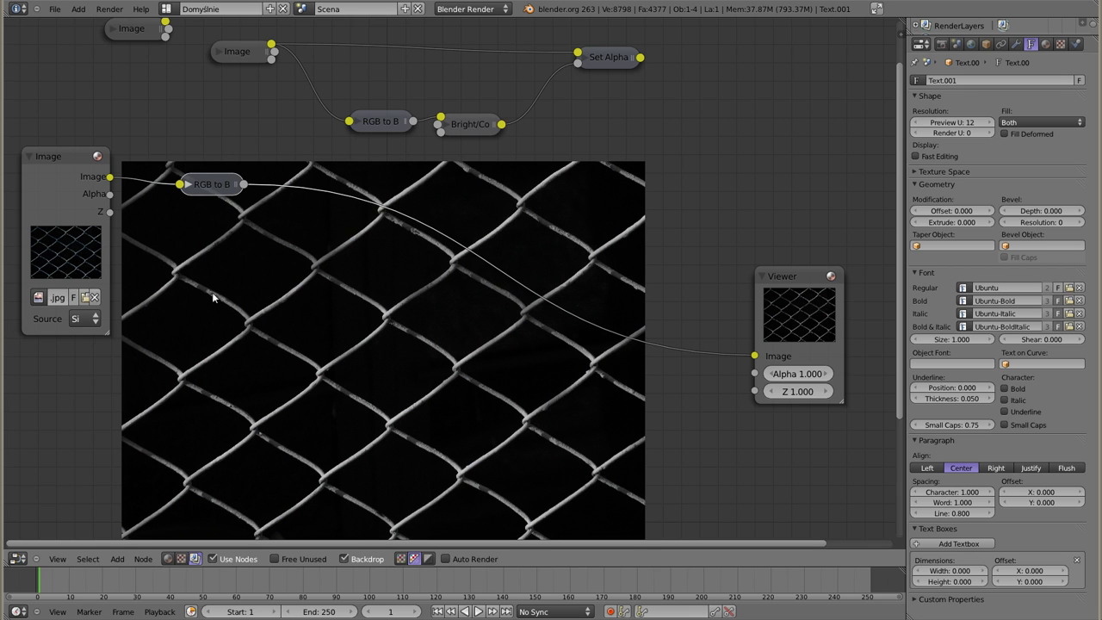
key(shift+a)
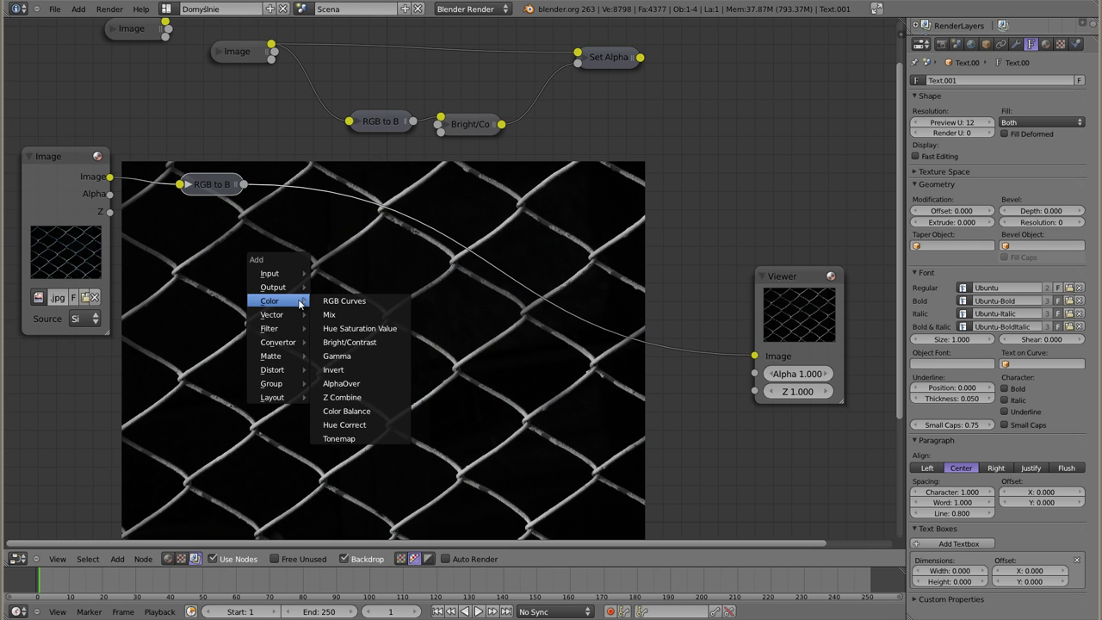
click(360, 342)
click(299, 146)
drag(332, 263, 370, 262)
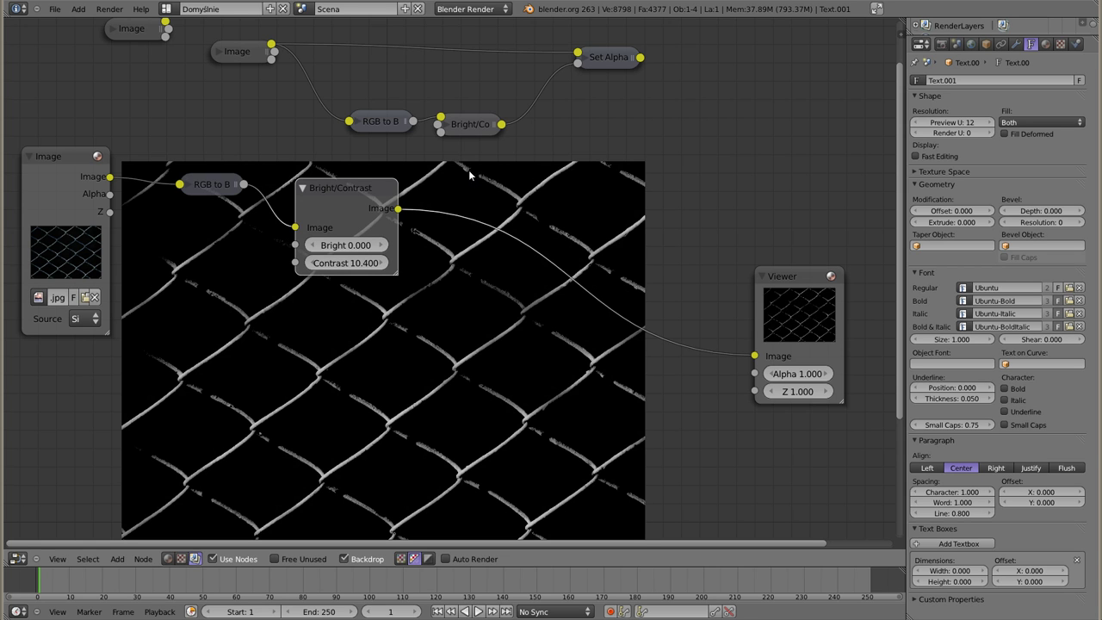
mouse_move(344, 245)
mouse_down()
mouse_move(387, 245)
mouse_move(371, 241)
mouse_up()
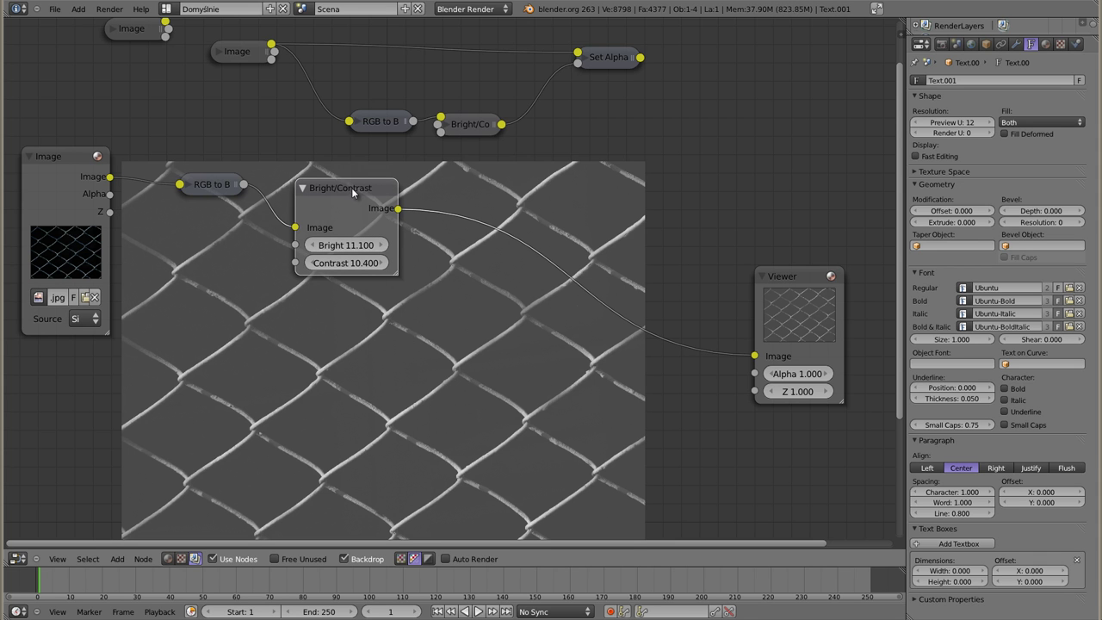
- Delete the Bright/Contrast node and wire an RGB Curves node between grayscale and Viewer
key(ctrl+x)
key(shift+a)
click(351, 250)
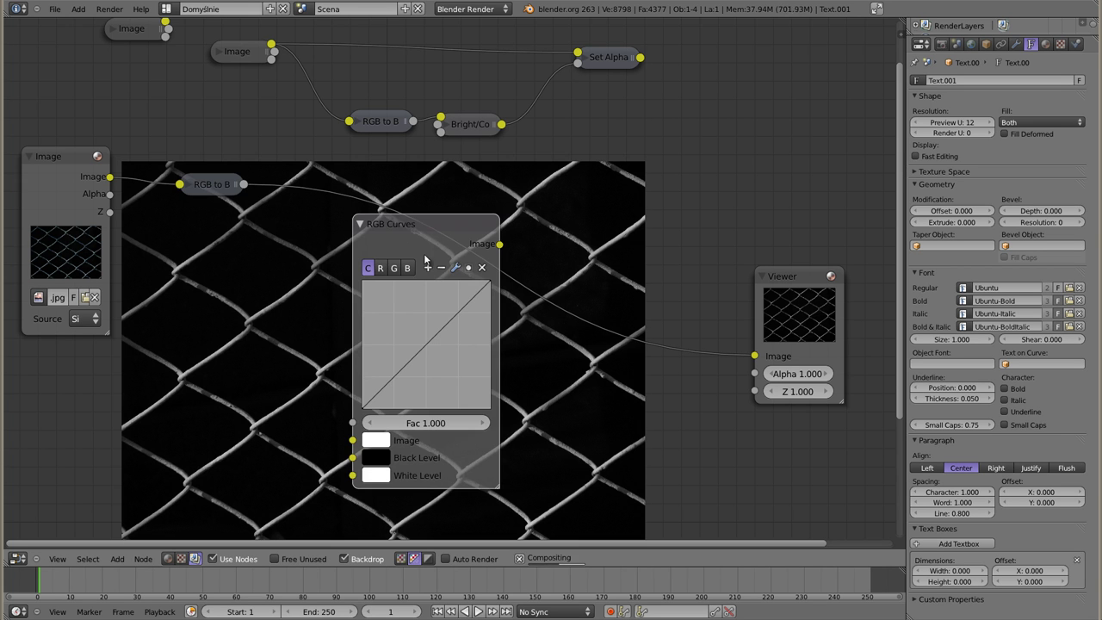
mouse_move(428, 230)
mouse_down()
mouse_move(332, 247)
mouse_move(344, 171)
mouse_up()
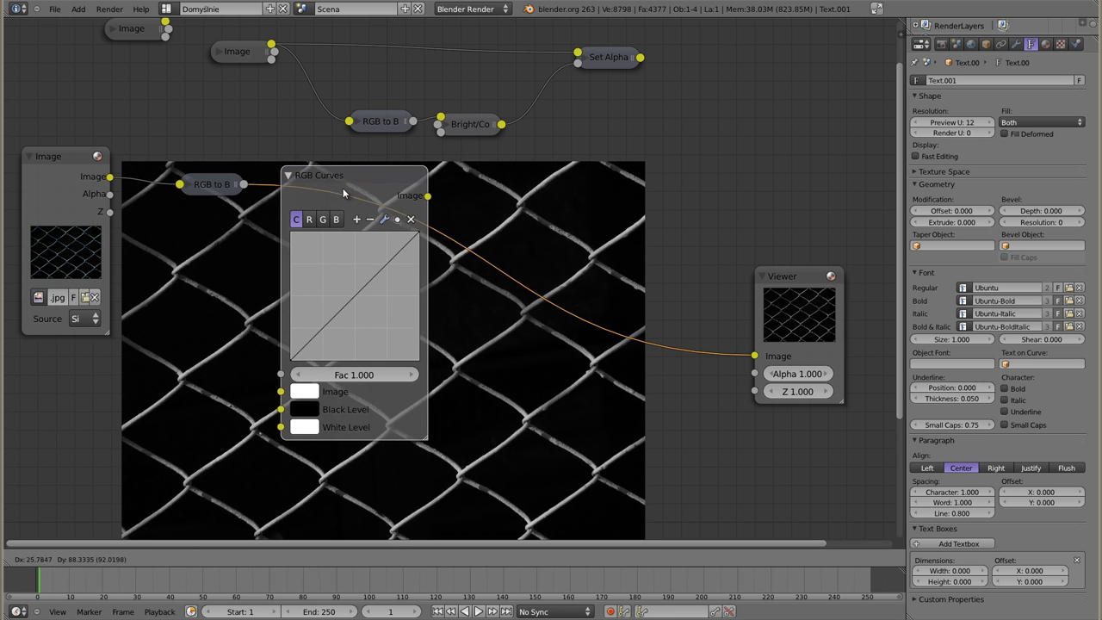
- Bend the RGB curve upward, adding and adjusting lower points to brighten the image
drag(369, 280, 368, 265)
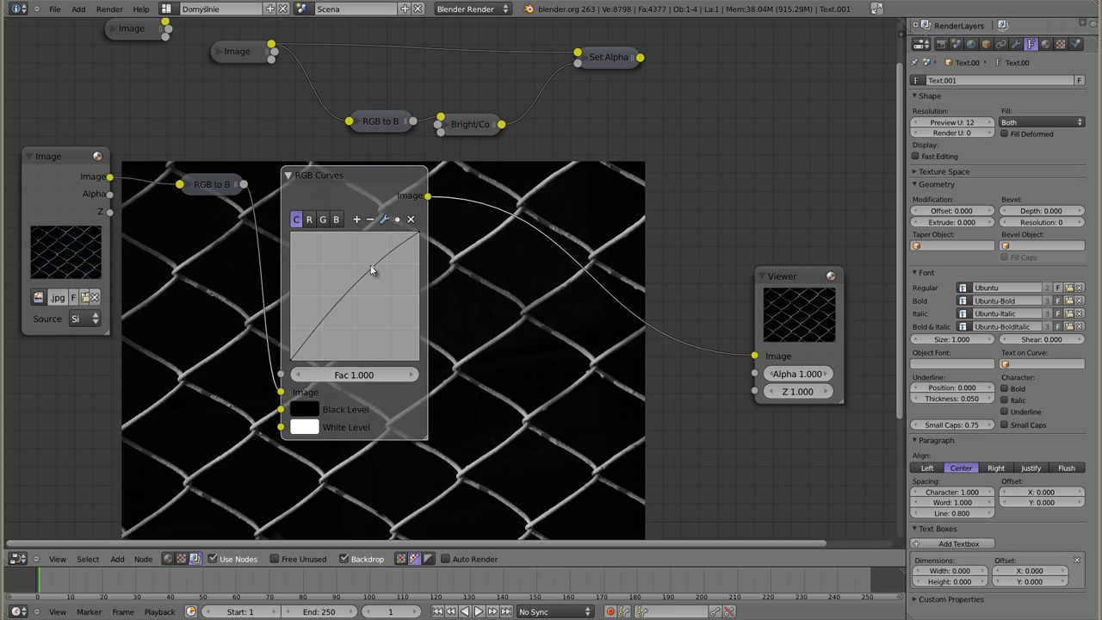
click(333, 325)
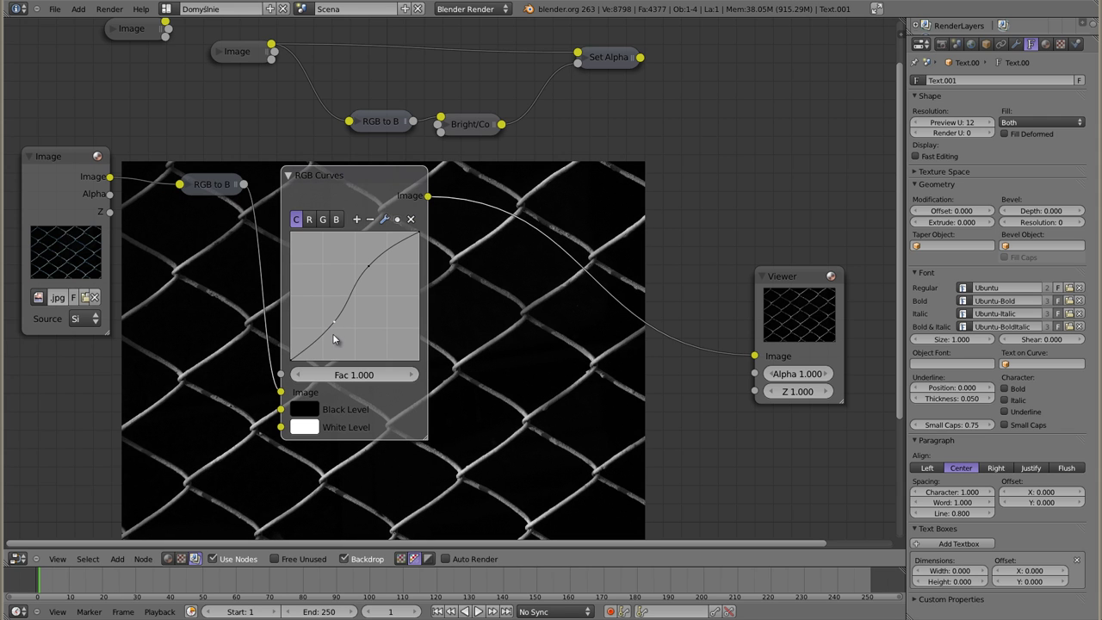
drag(328, 333, 324, 327)
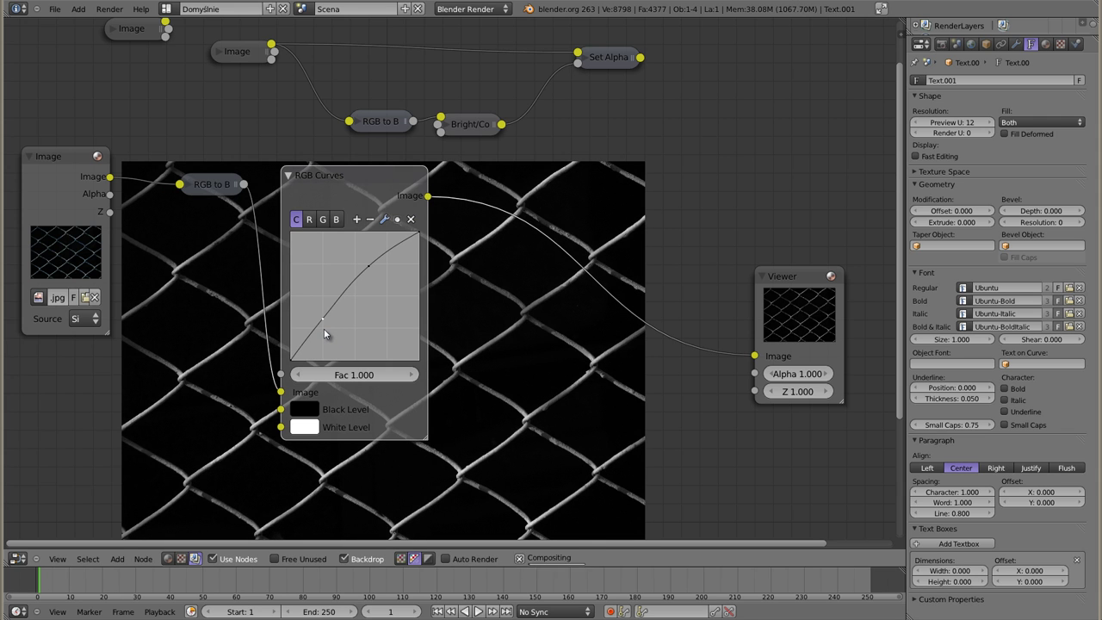
mouse_move(368, 275)
mouse_down()
mouse_move(357, 284)
mouse_move(358, 253)
mouse_up()
drag(321, 319, 309, 304)
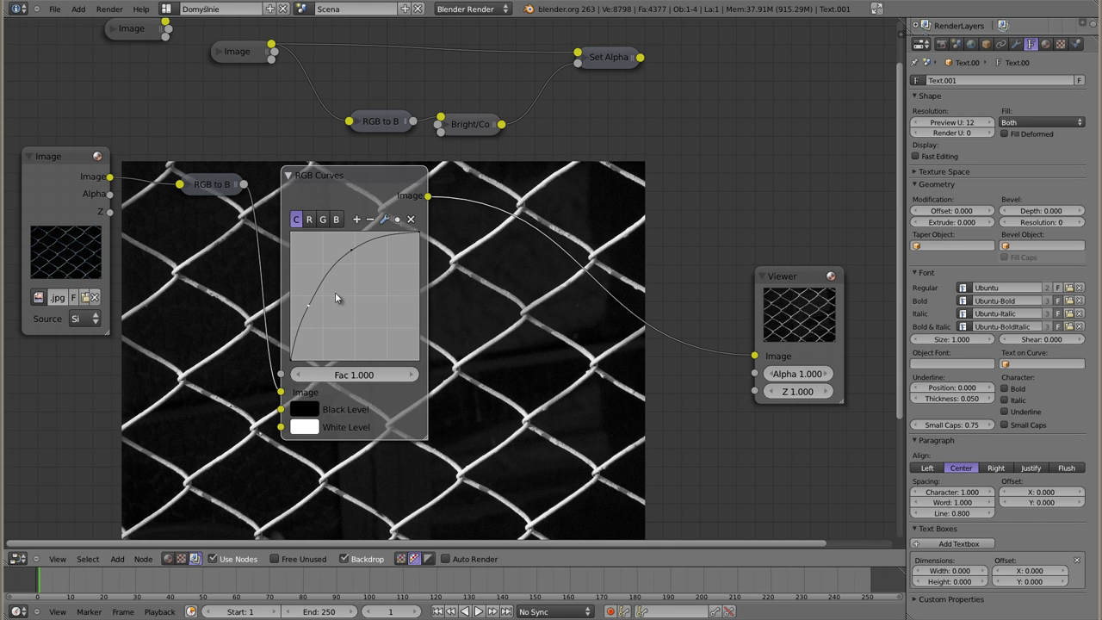
mouse_move(320, 289)
mouse_down()
mouse_move(319, 327)
mouse_move(303, 299)
mouse_move(303, 337)
mouse_up()
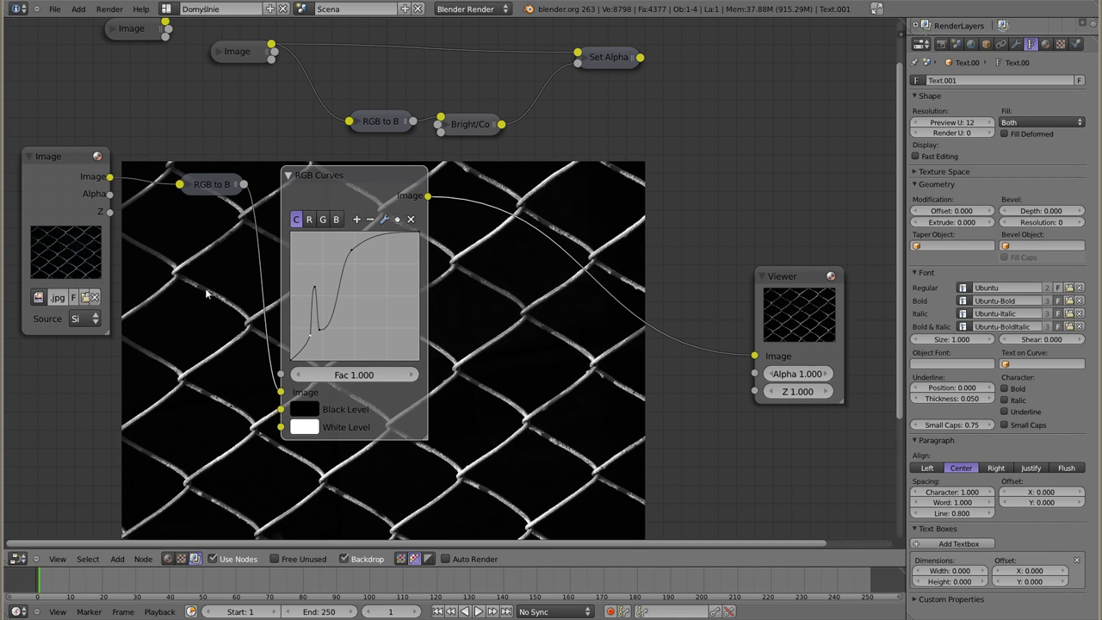
click(319, 329)
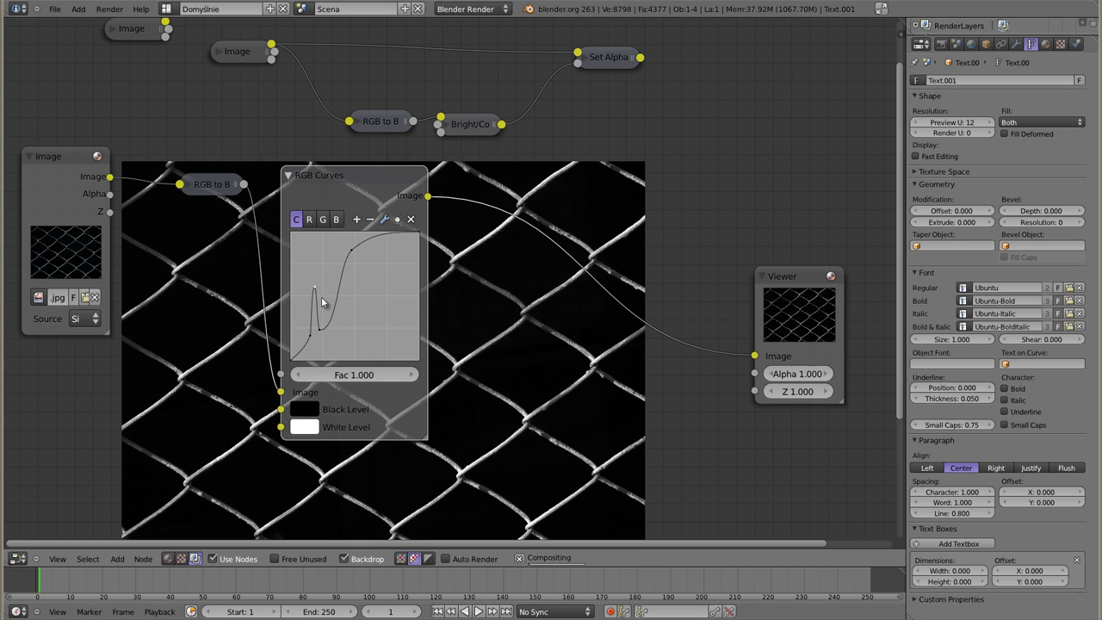
mouse_move(320, 329)
mouse_down()
mouse_move(346, 317)
mouse_move(335, 321)
mouse_up()
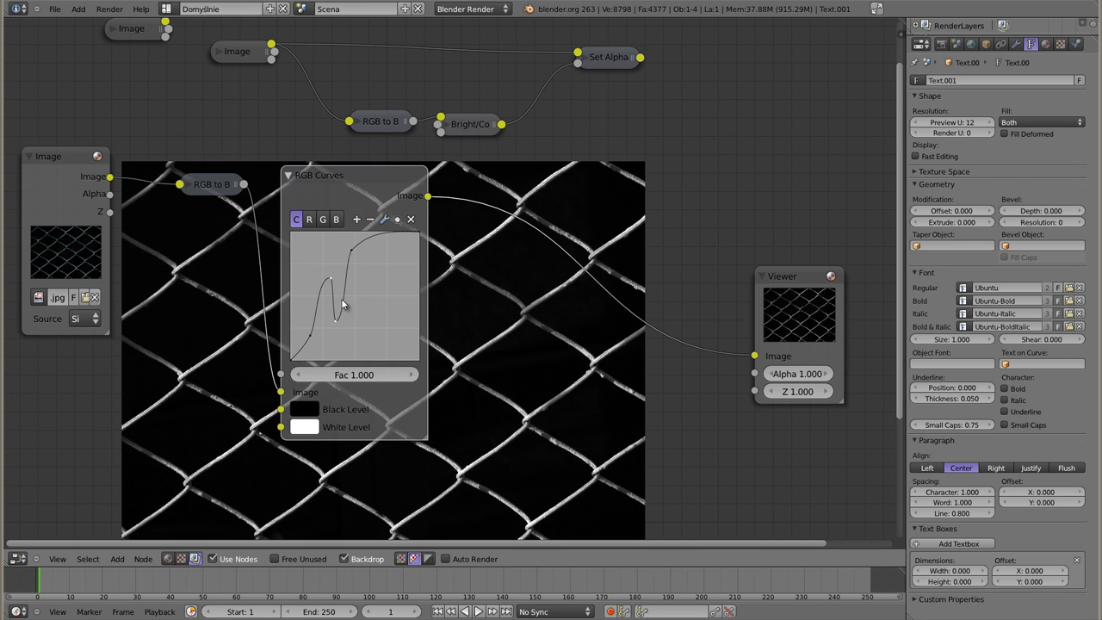
- Remove the curve's peak point and pull the remaining points into a steep S-curve
click(331, 279)
click(411, 219)
click(335, 321)
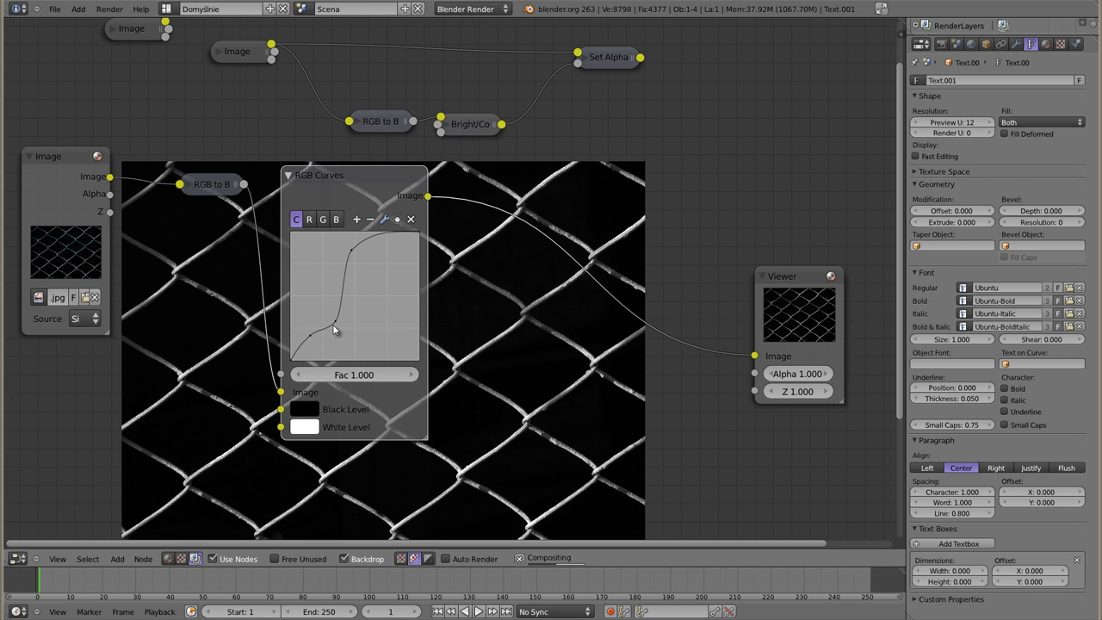
mouse_move(336, 321)
mouse_down()
mouse_move(314, 268)
mouse_move(316, 278)
mouse_move(328, 263)
mouse_up()
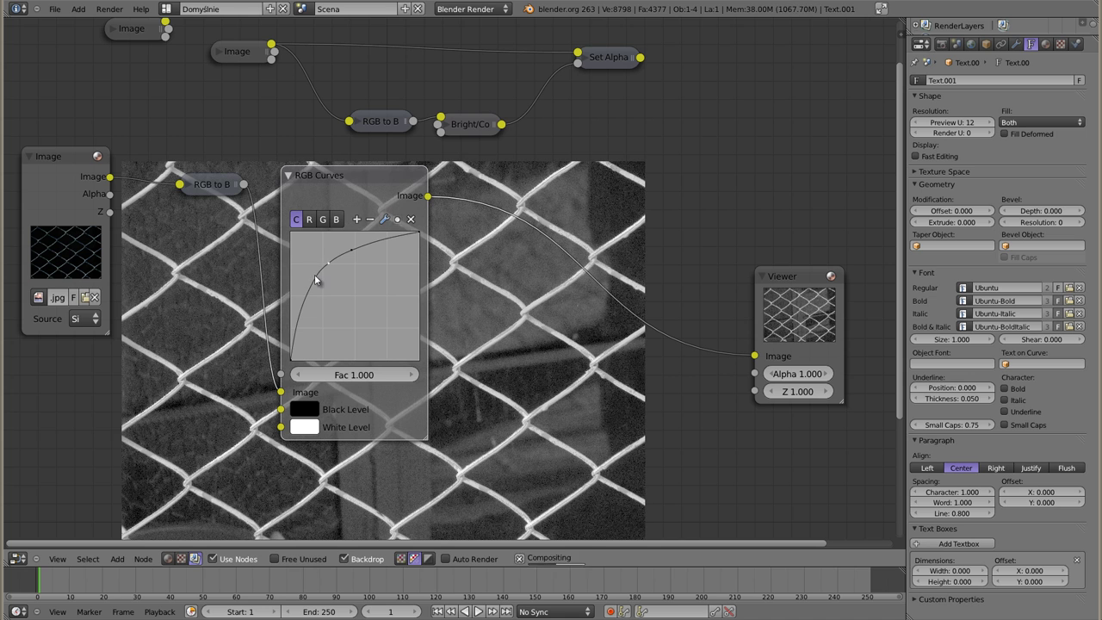
mouse_move(315, 279)
mouse_down()
mouse_move(316, 343)
mouse_move(312, 329)
mouse_up()
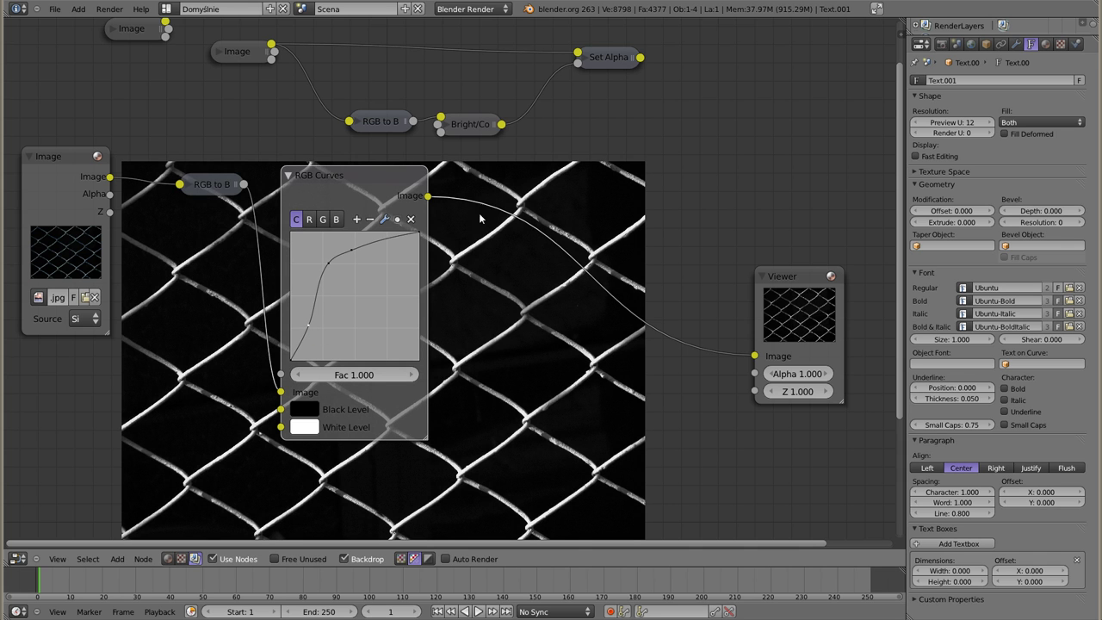
- Shift the RGB Curves node slightly up and collapse it to its header
mouse_move(348, 185)
mouse_down()
mouse_move(341, 173)
mouse_move(321, 191)
mouse_up()
click(284, 165)
key(shift+a)
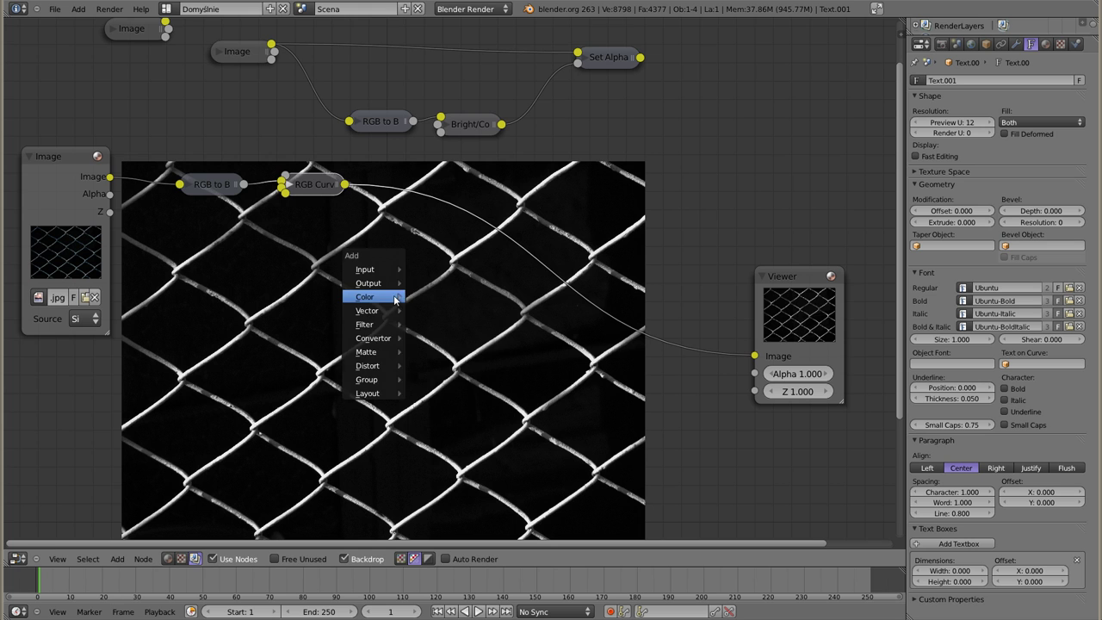
mouse_move(373, 337)
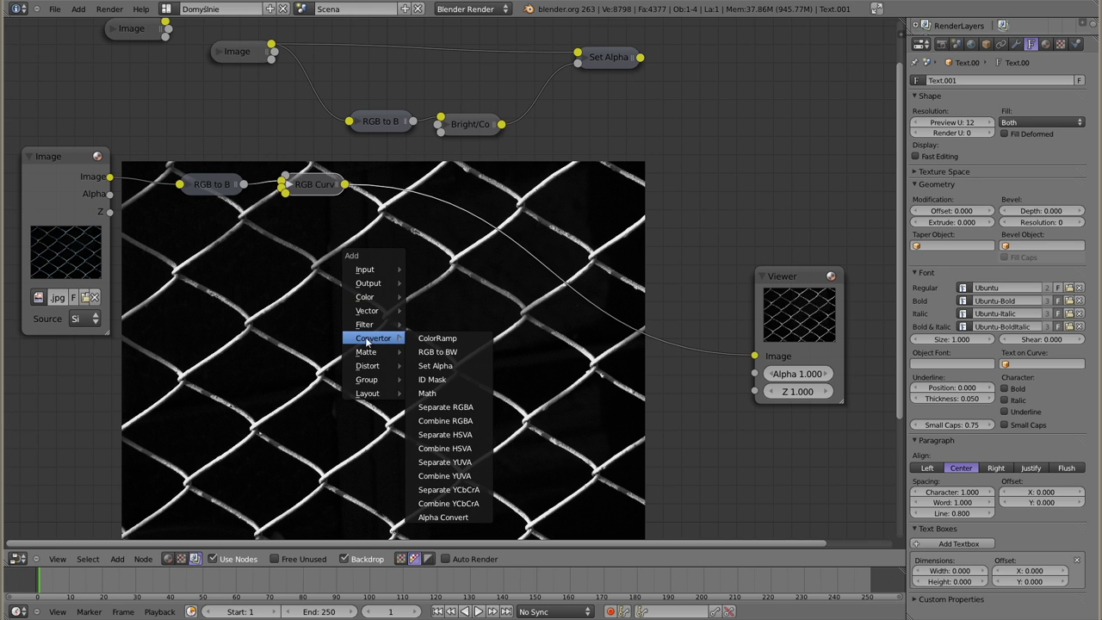
- Add a Math node set to Add (0.500, 0.500) and a trial Mix node beside it
click(441, 393)
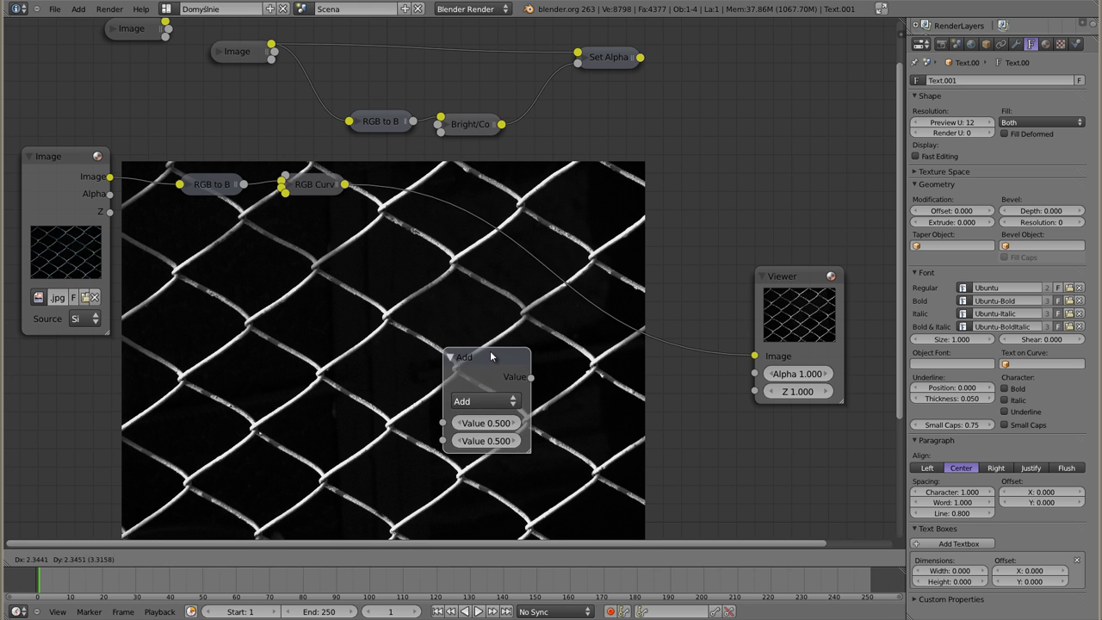
click(753, 92)
click(745, 136)
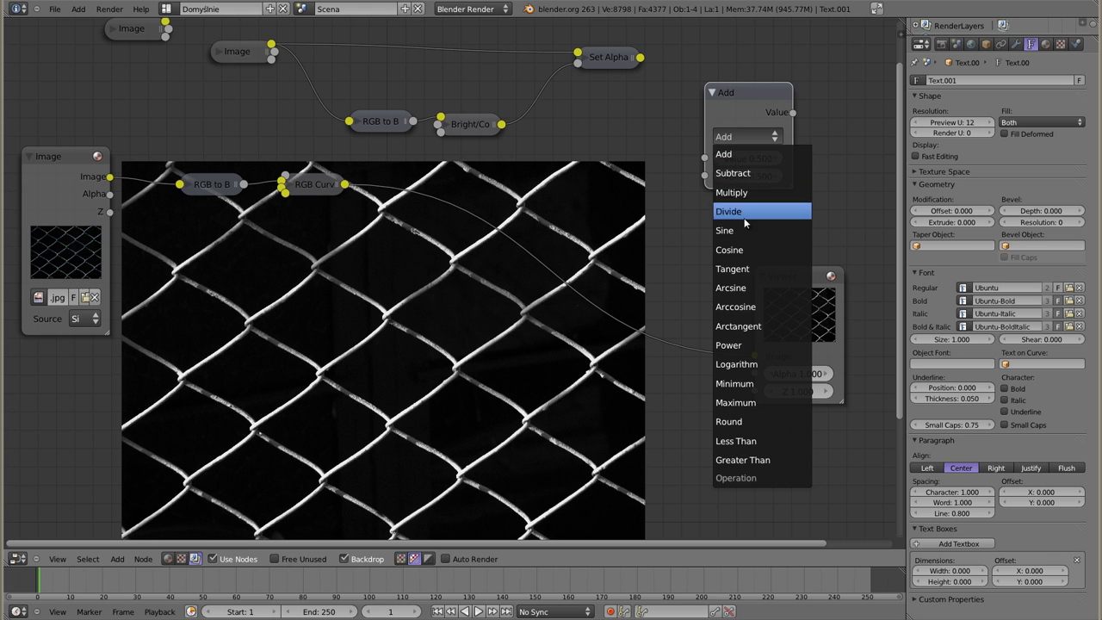
key(shift+a)
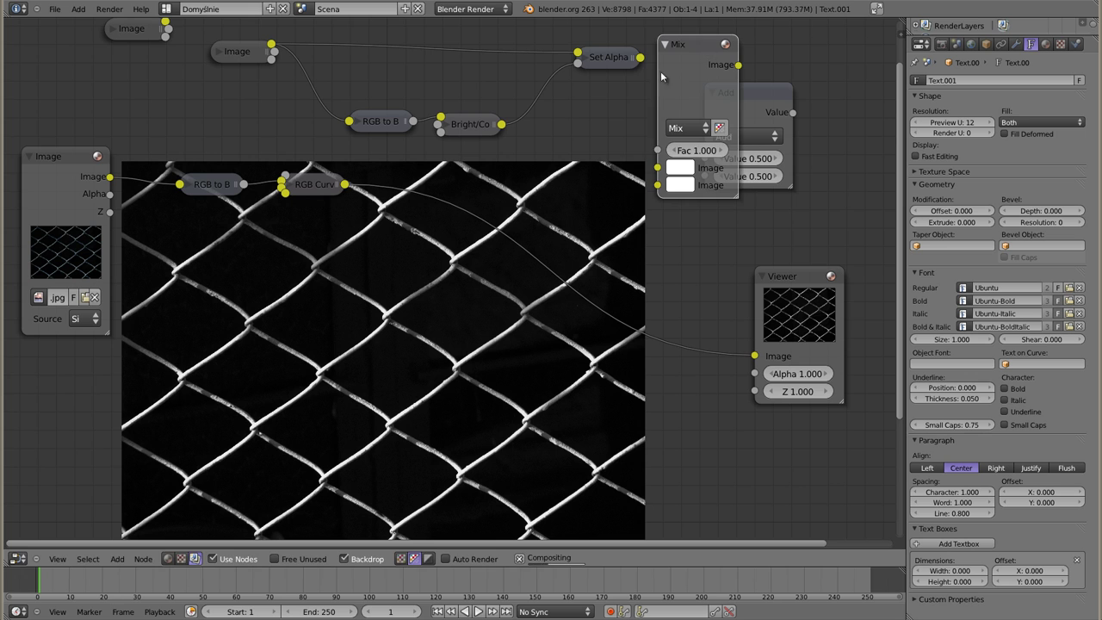
click(632, 137)
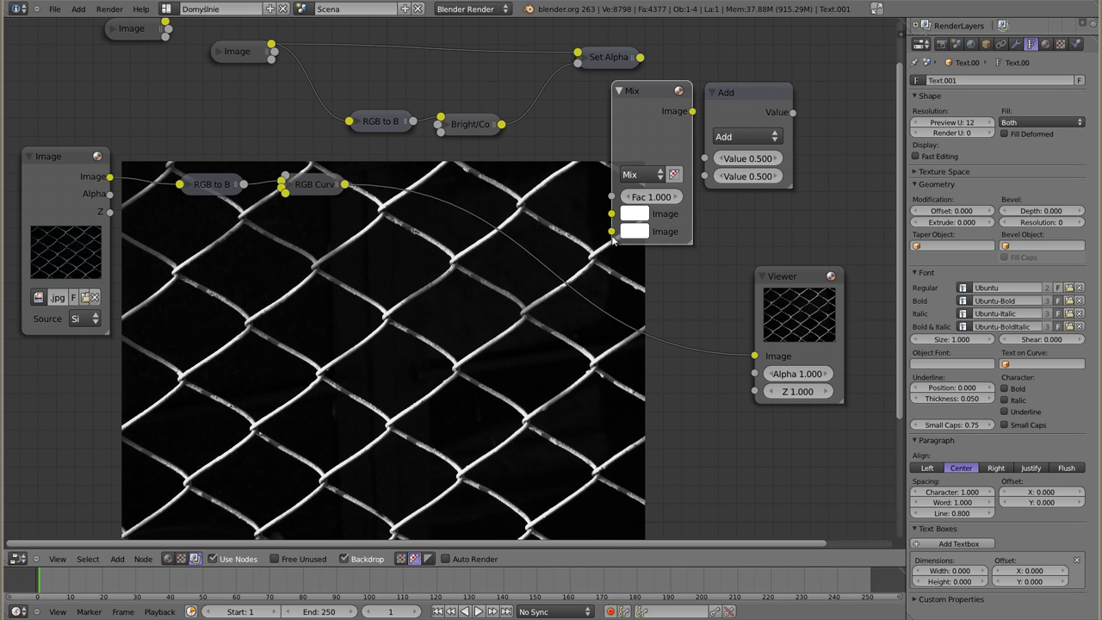
click(641, 174)
drag(747, 95, 755, 95)
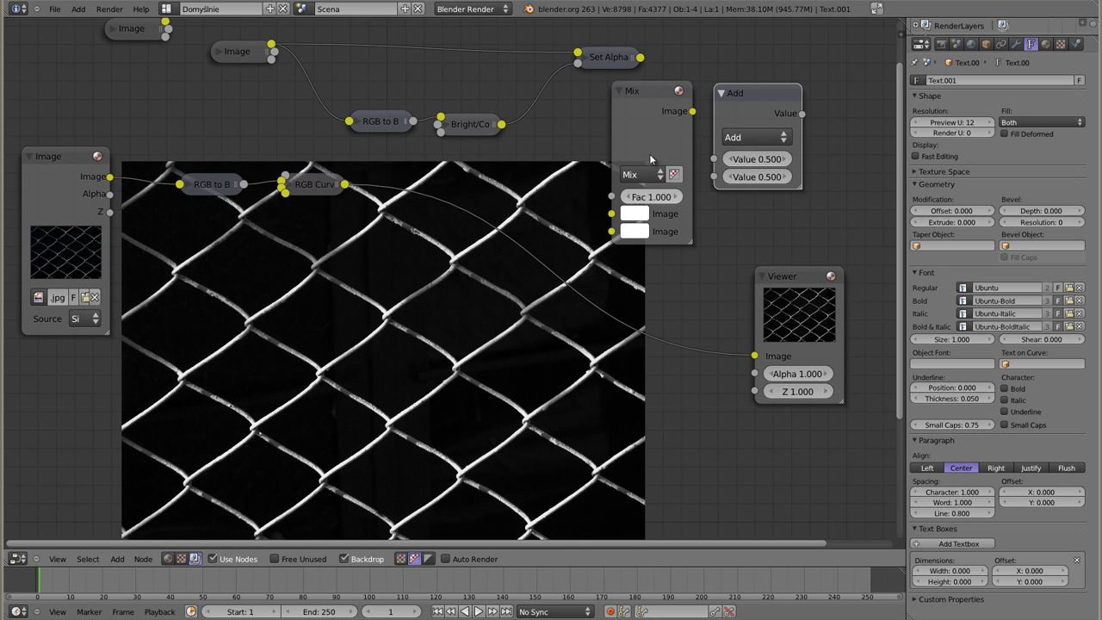
- Remove the trial Mix node, keeping the Add Math node, and move it left
key(x)
click(649, 91)
key(x)
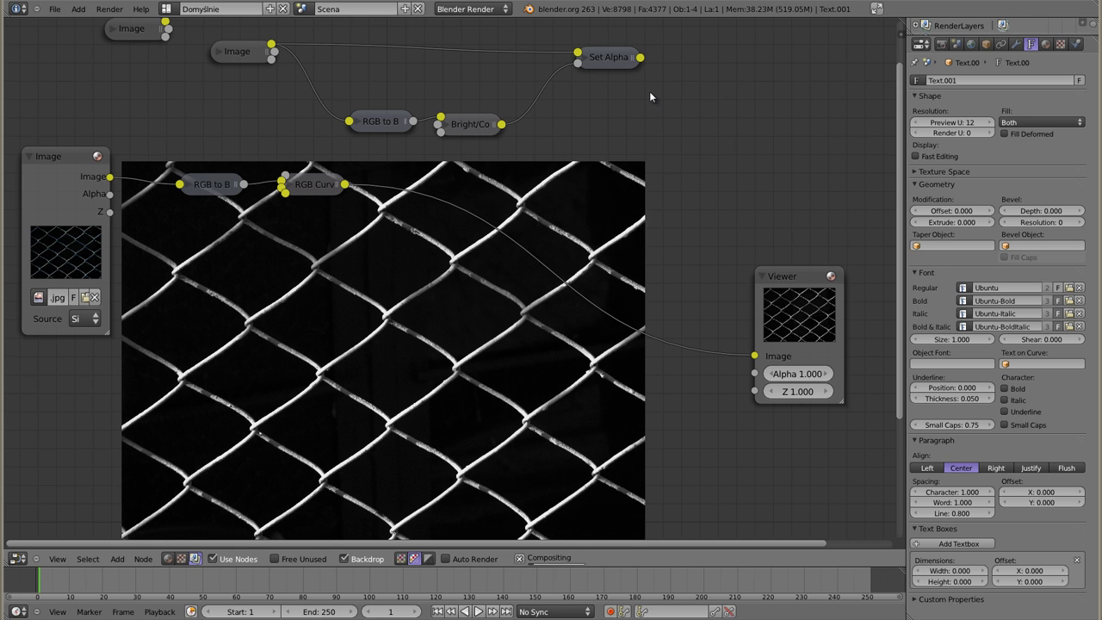
key(ctrl+z)
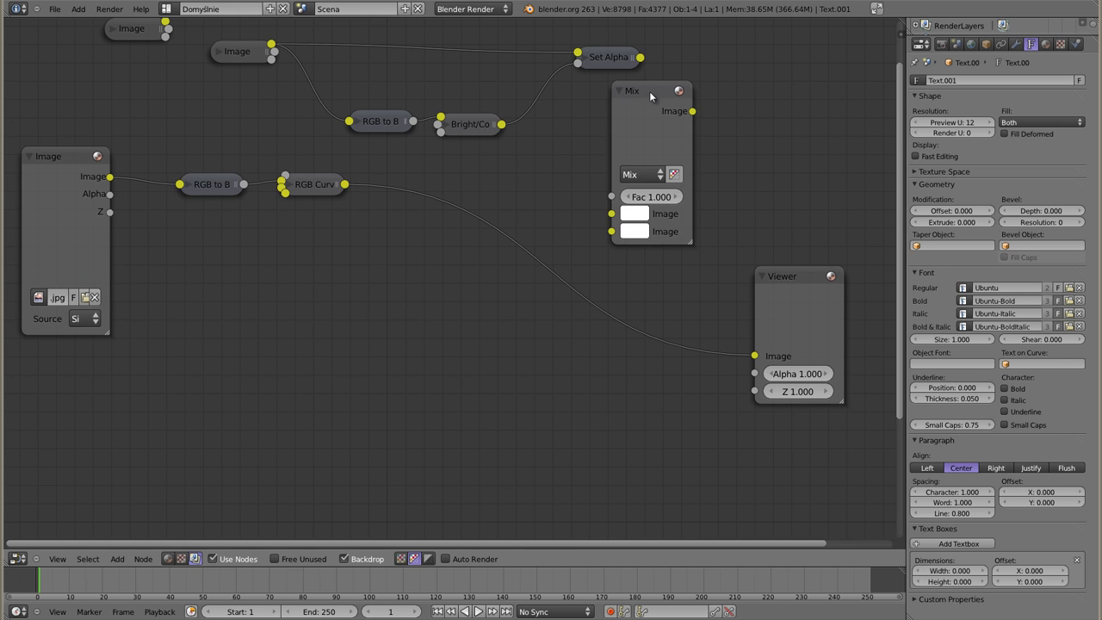
key(ctrl+z)
click(651, 91)
key(x)
mouse_move(750, 93)
mouse_down()
mouse_move(624, 117)
mouse_move(644, 115)
mouse_up()
- Switch the Math node to Greater Than and set its second value to 0
click(644, 158)
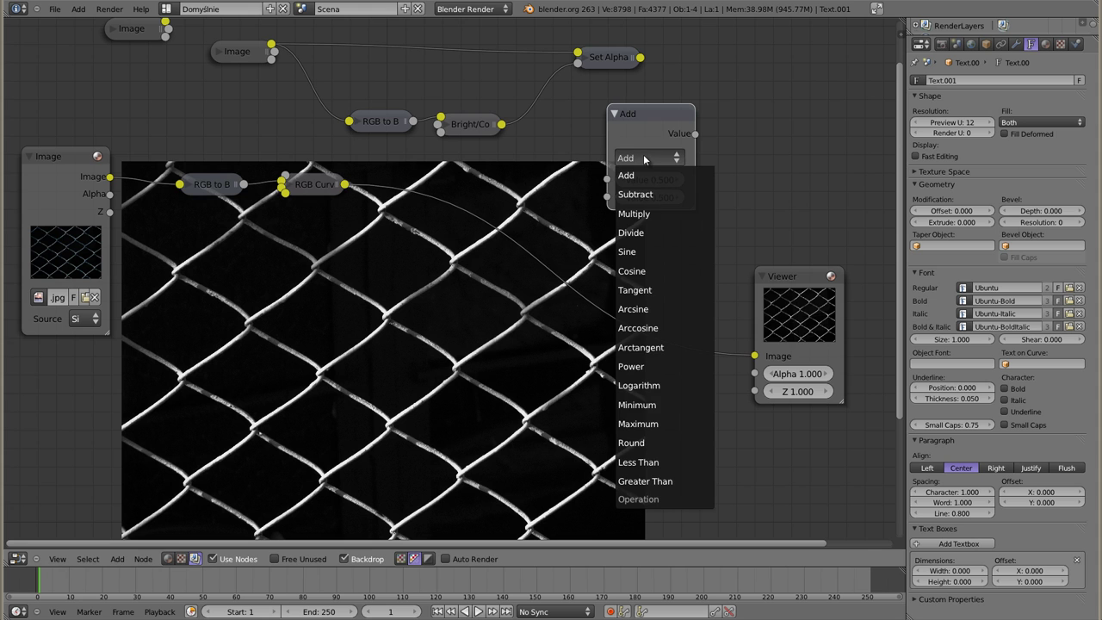
click(686, 481)
mouse_move(682, 194)
mouse_down()
mouse_move(738, 172)
mouse_move(777, 189)
mouse_move(719, 182)
mouse_up()
click(747, 176)
text(0)
key(Return)
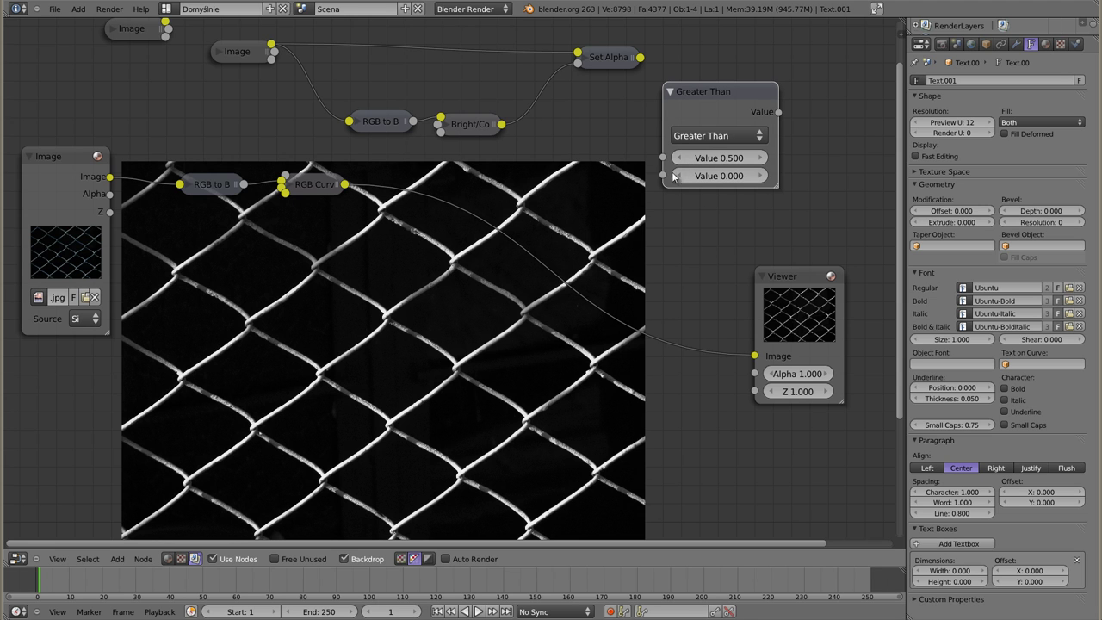
- Feed RGB Curves into Greater Than, preview it, and set the threshold to 0.100
click(321, 188)
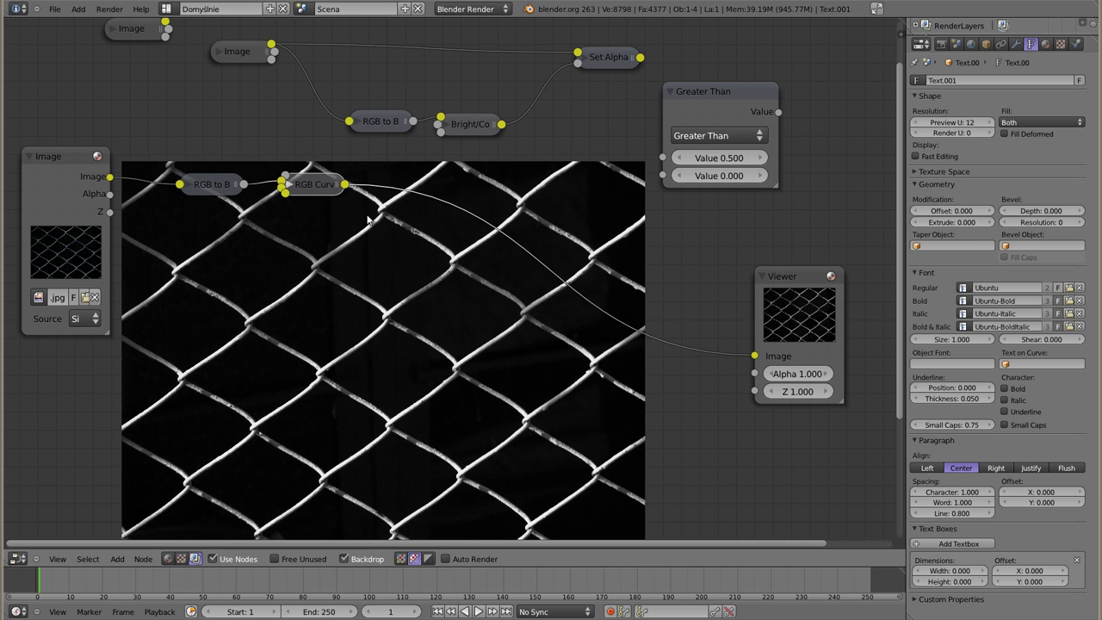
drag(344, 185, 662, 158)
drag(696, 101, 598, 140)
ctrl+shift+click(631, 144)
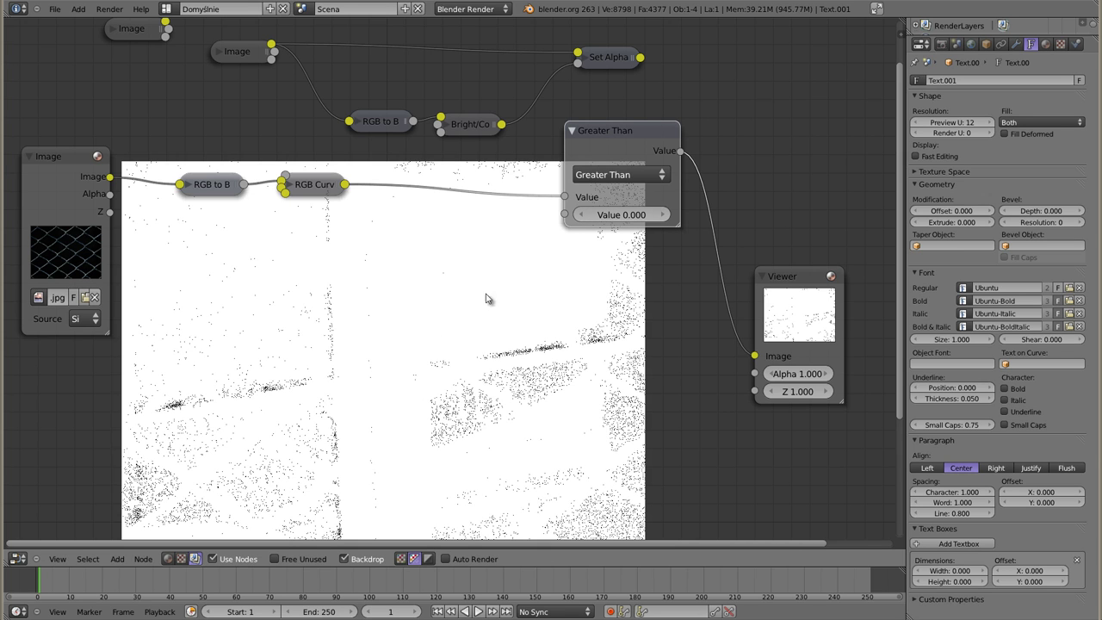
click(662, 214)
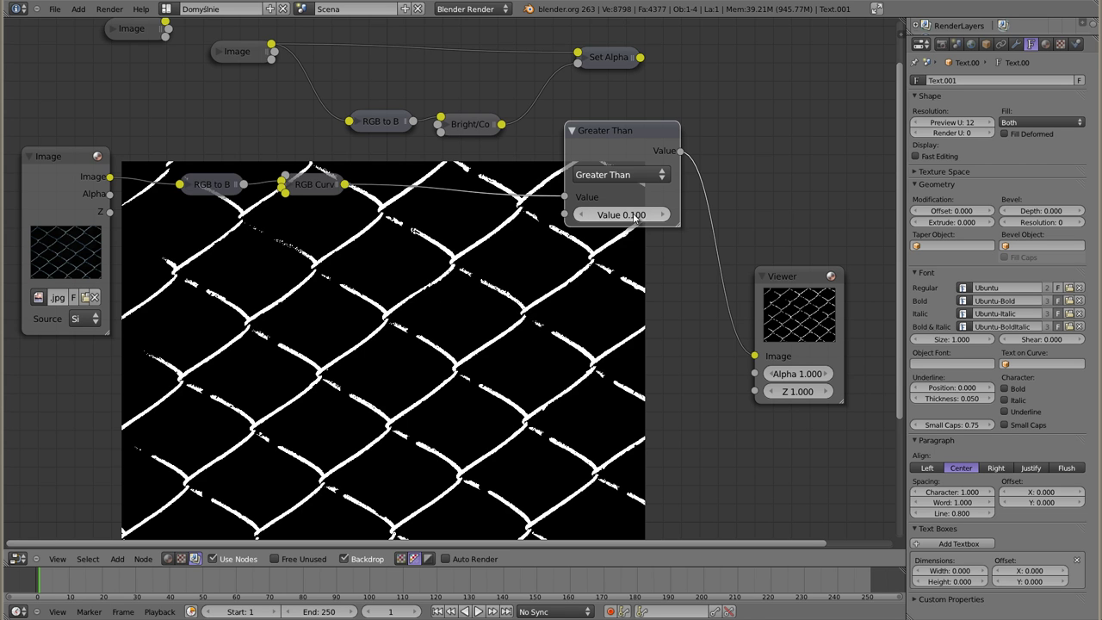
mouse_move(314, 191)
mouse_down()
mouse_move(380, 205)
mouse_move(322, 183)
mouse_up()
click(393, 185)
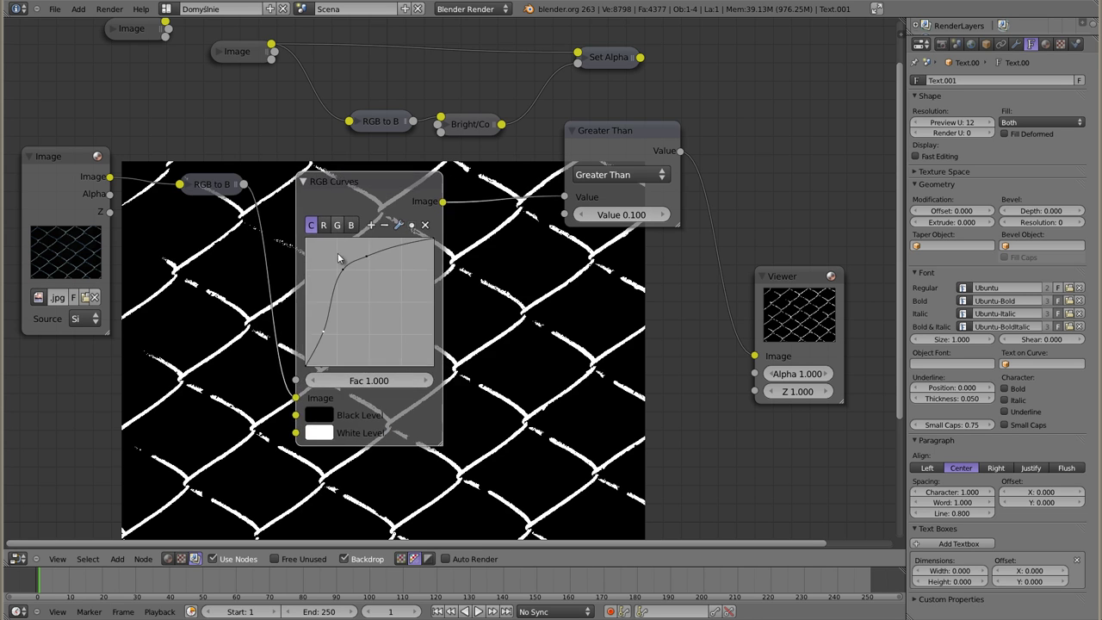
- Raise a curve point to thicken the wires, then collapse and align RGB Curves and Greater Than
drag(332, 338, 325, 325)
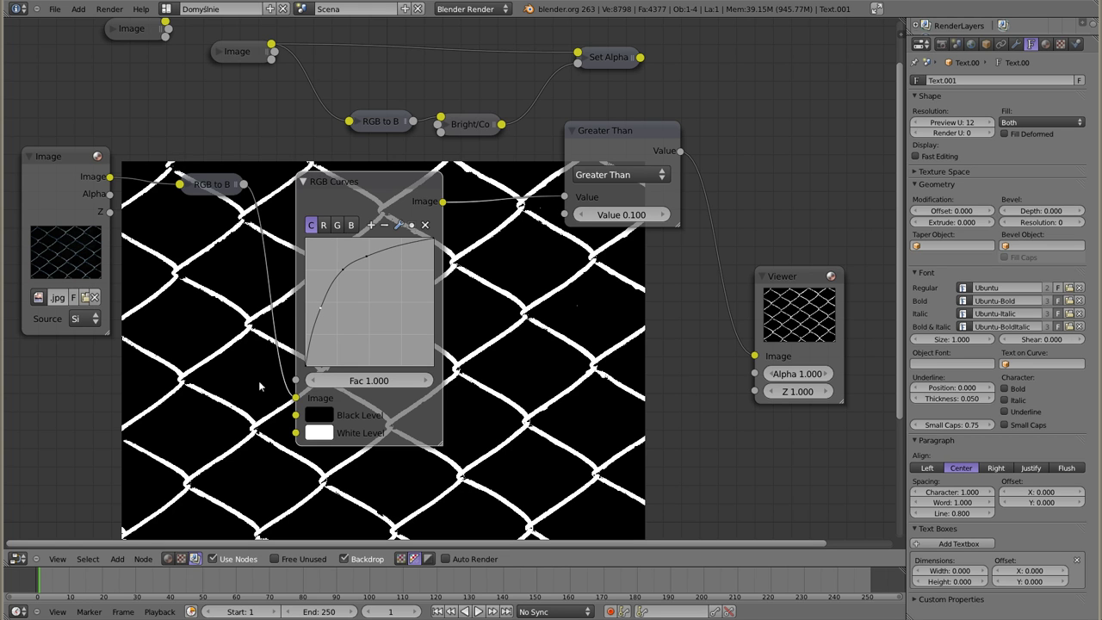
click(304, 184)
drag(340, 185, 321, 185)
drag(620, 129, 399, 187)
click(392, 188)
click(609, 62)
key(shift+d)
- Place the new Set Alpha with Greater Than into Alpha and the photo into Image
click(680, 190)
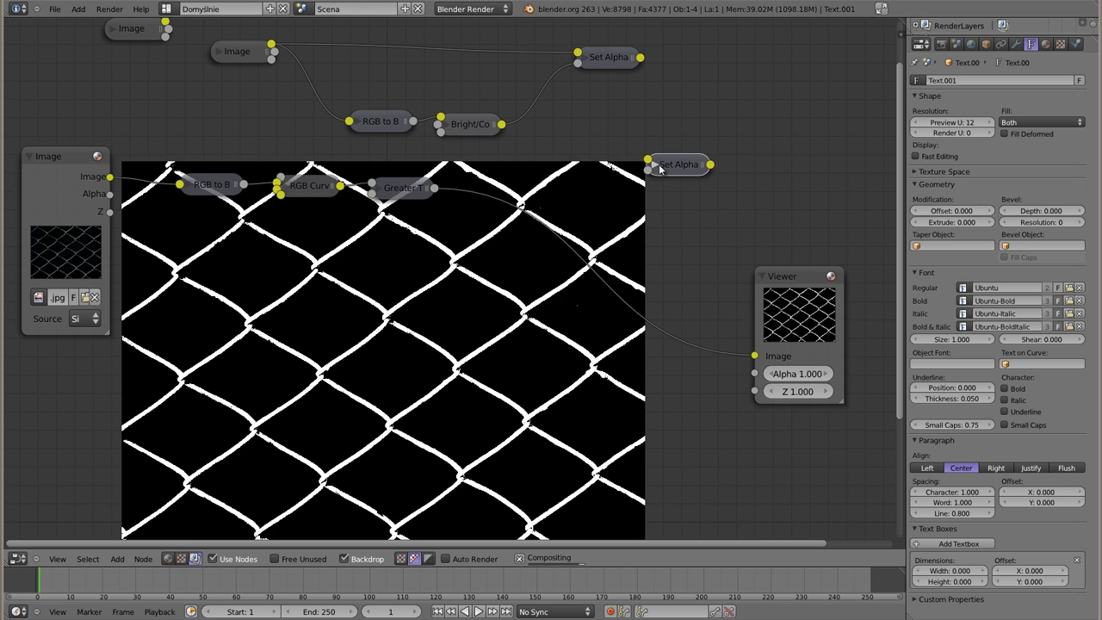
click(654, 165)
drag(678, 161, 606, 151)
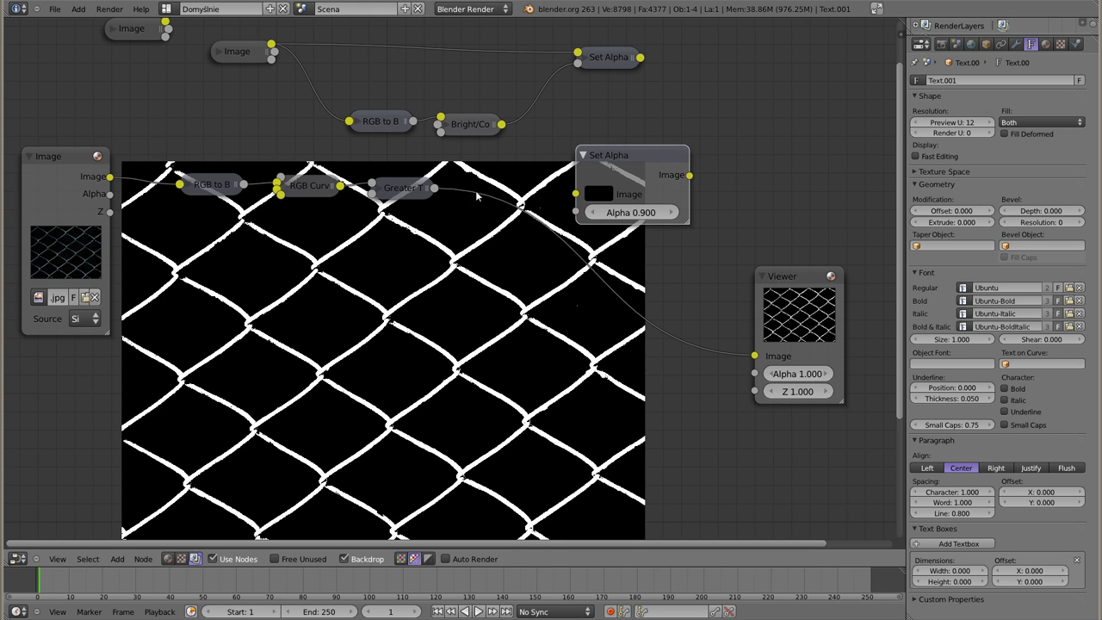
drag(434, 187, 575, 212)
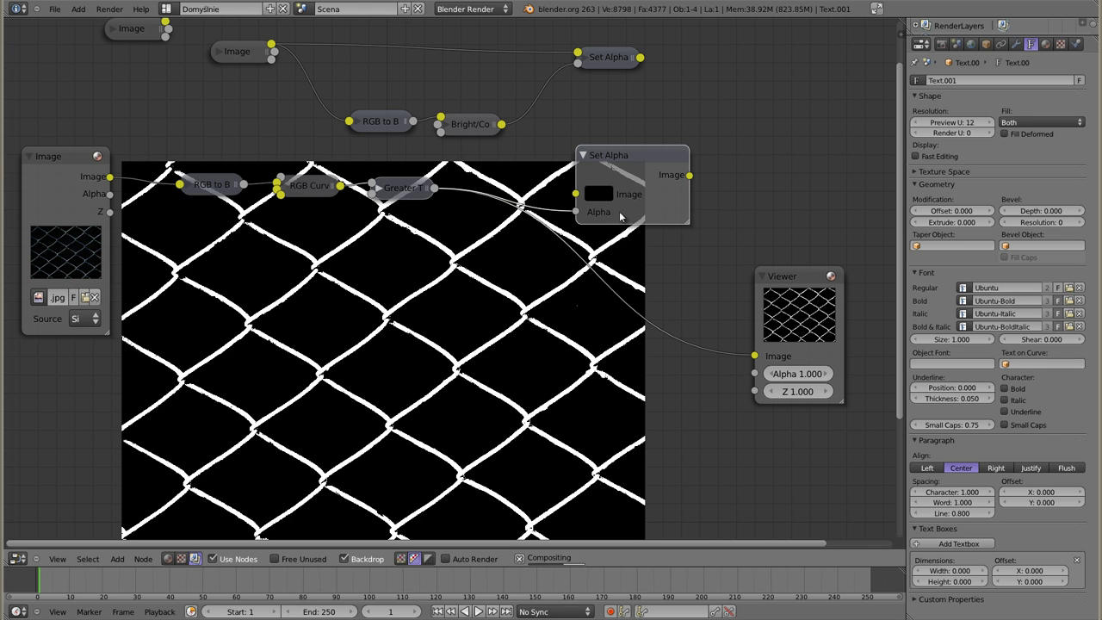
mouse_move(109, 177)
mouse_down()
mouse_move(576, 194)
mouse_move(583, 169)
mouse_up()
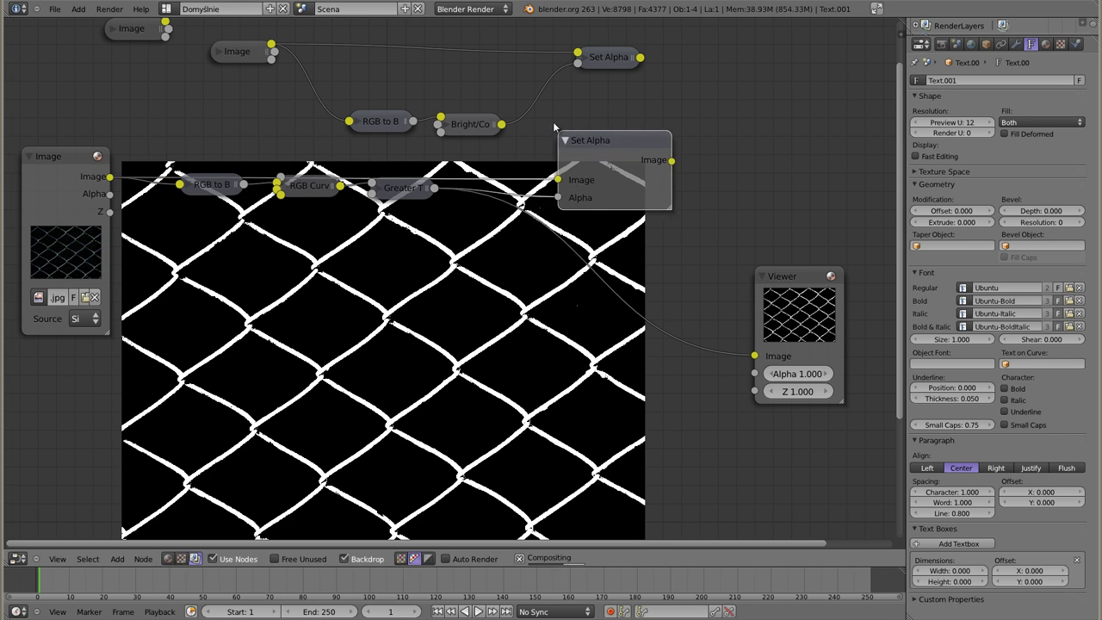
- Select the new RGB to BW, RGB Curves, Greater Than and Set Alpha chain and move it up
click(379, 122)
click(211, 185)
shift+click(310, 192)
shift+click(394, 195)
shift+click(600, 165)
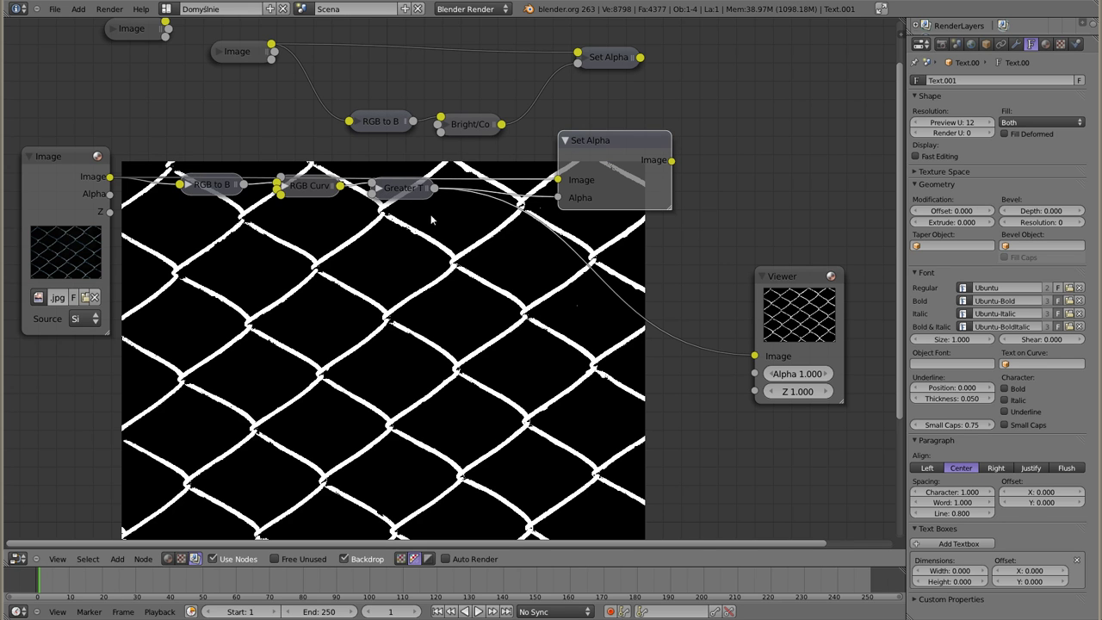
key(g)
- Delete the old upper Image, RGB to BW, Bright/Contrast and Set Alpha nodes
click(406, 243)
click(386, 125)
shift+click(473, 123)
shift+click(615, 54)
shift+click(248, 52)
key(x)
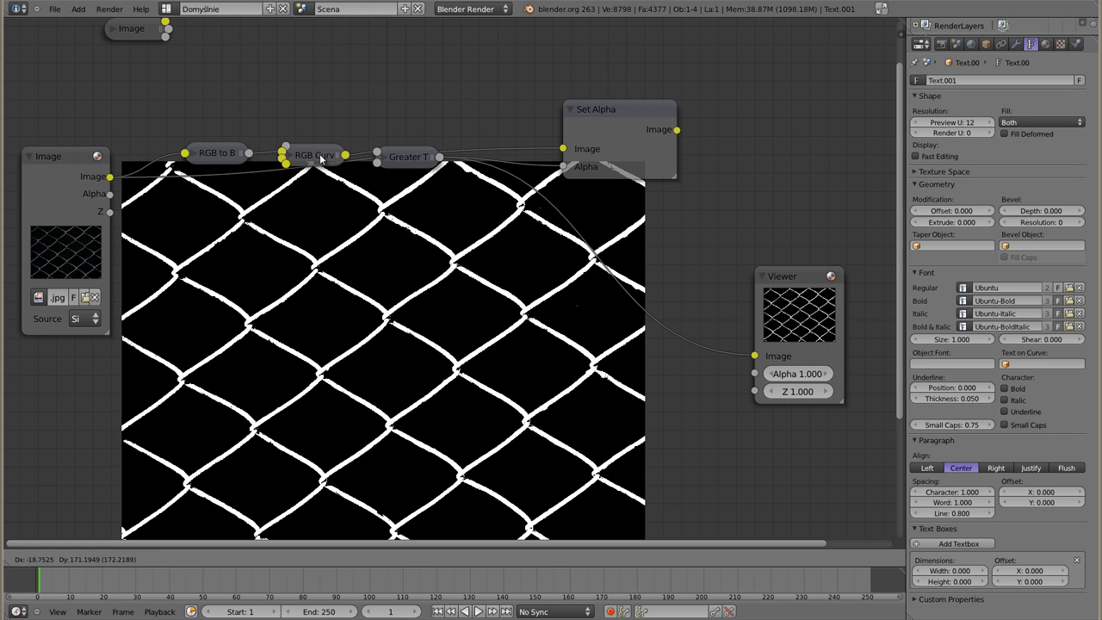
- Line the new nodes up in a row and connect Set Alpha's output to the Viewer
middle_drag(324, 301, 335, 199)
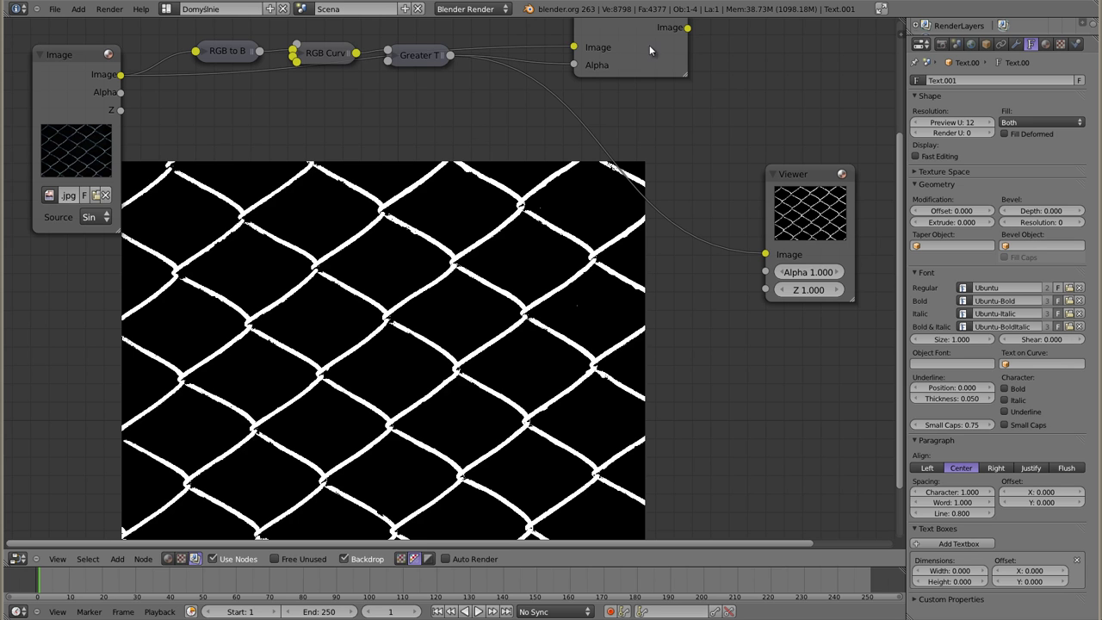
drag(649, 50, 694, 91)
mouse_move(423, 53)
mouse_down()
mouse_move(403, 146)
mouse_move(469, 127)
mouse_up()
drag(327, 54, 325, 111)
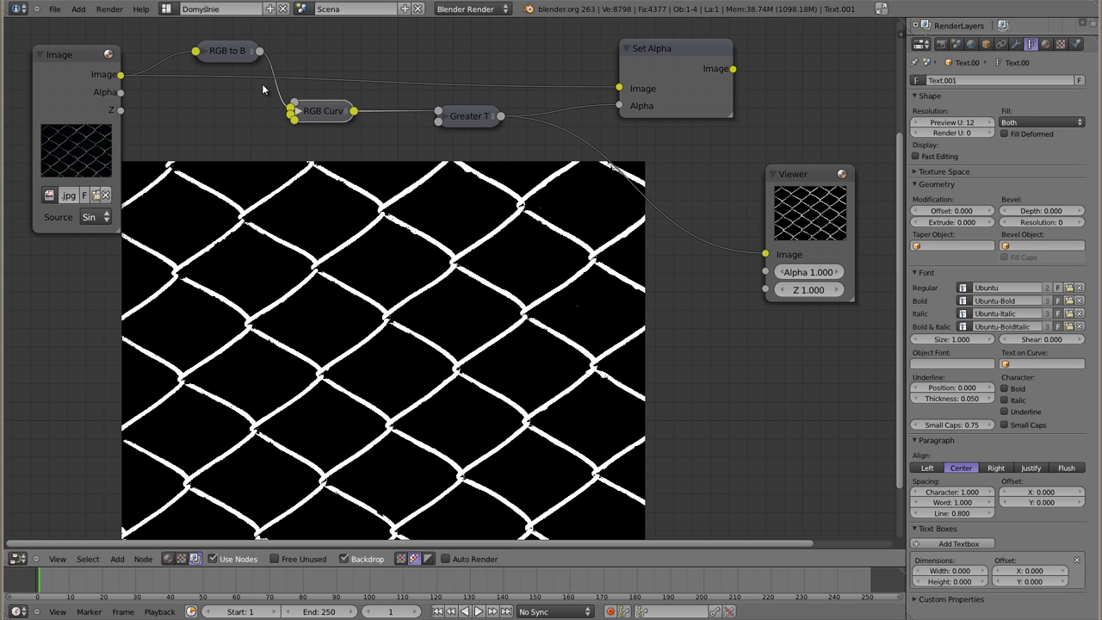
drag(229, 53, 222, 109)
drag(444, 117, 408, 114)
drag(682, 48, 632, 49)
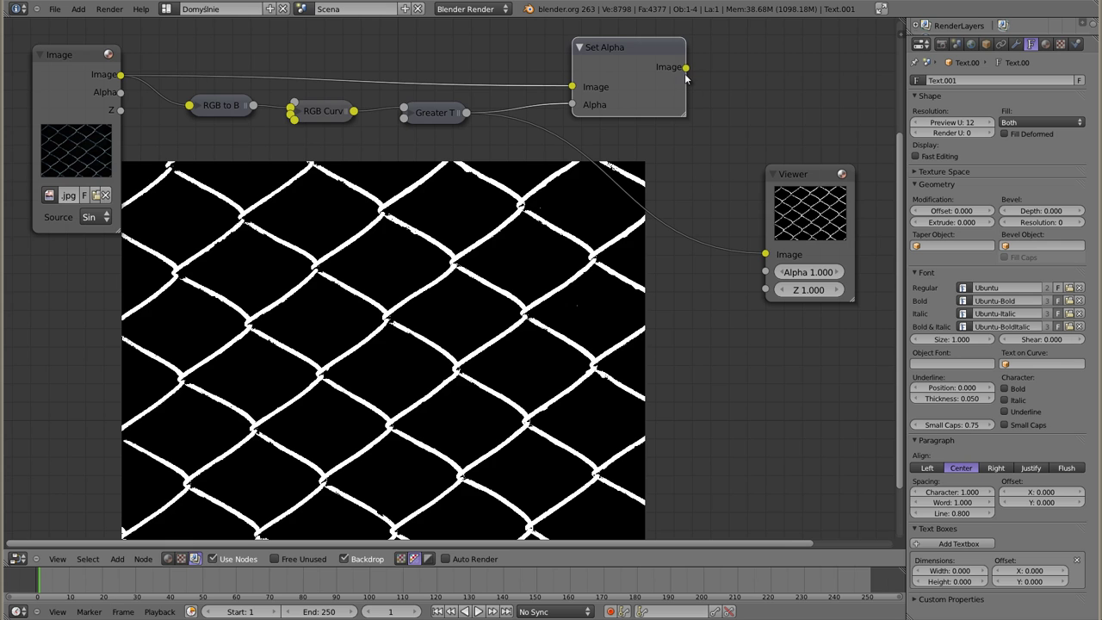
drag(685, 68, 765, 254)
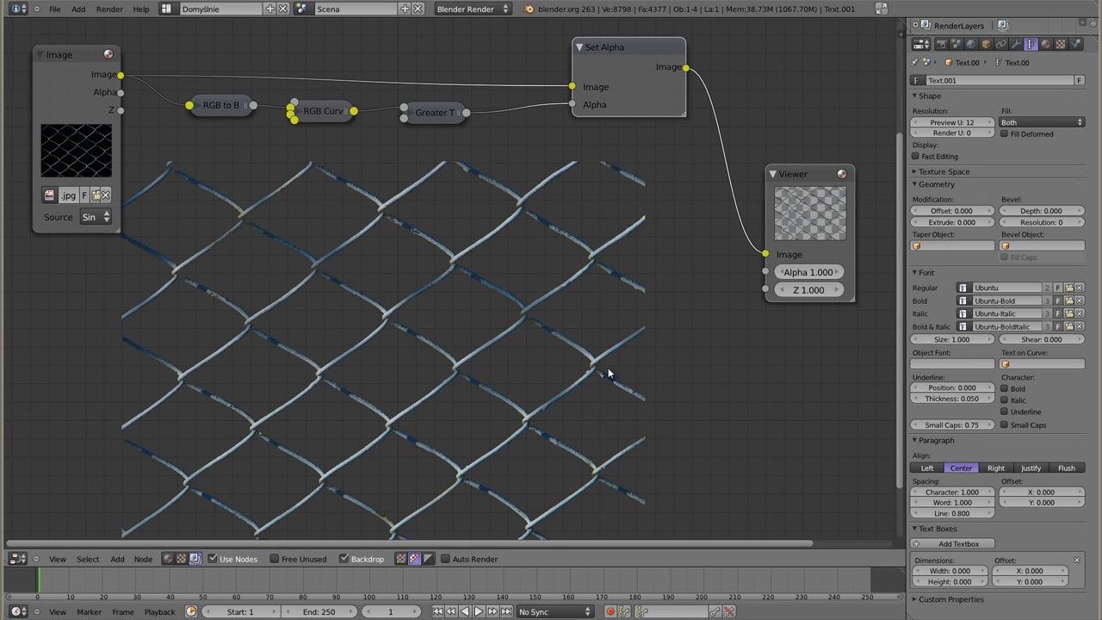
- Compare the original photo preview with the Set Alpha cut-out fence in the Viewer
ctrl+shift+click(71, 76)
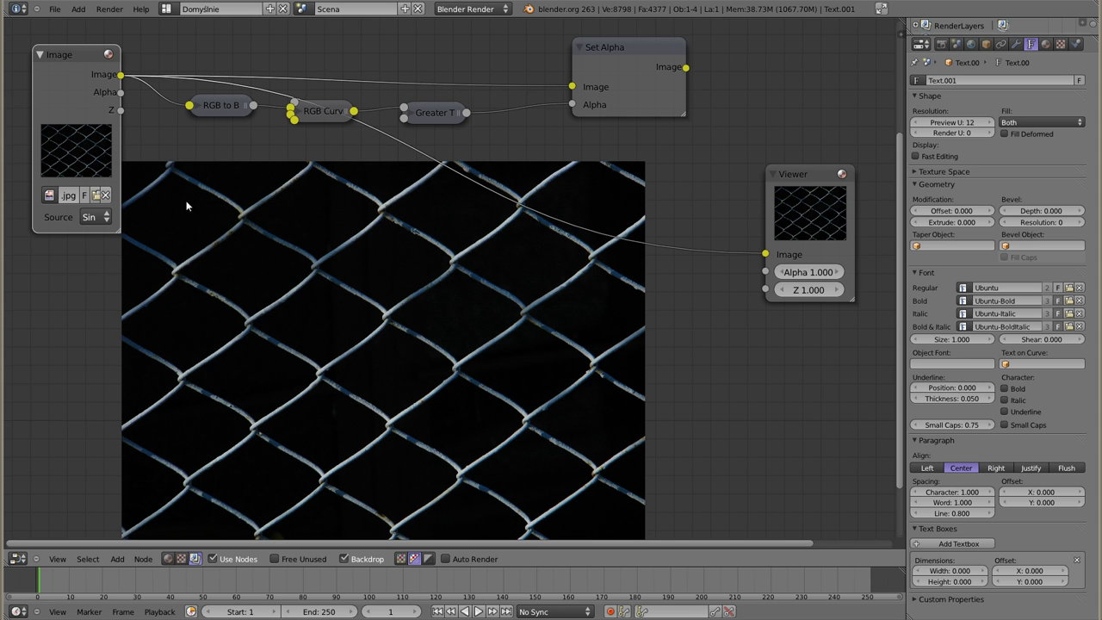
ctrl+shift+click(644, 54)
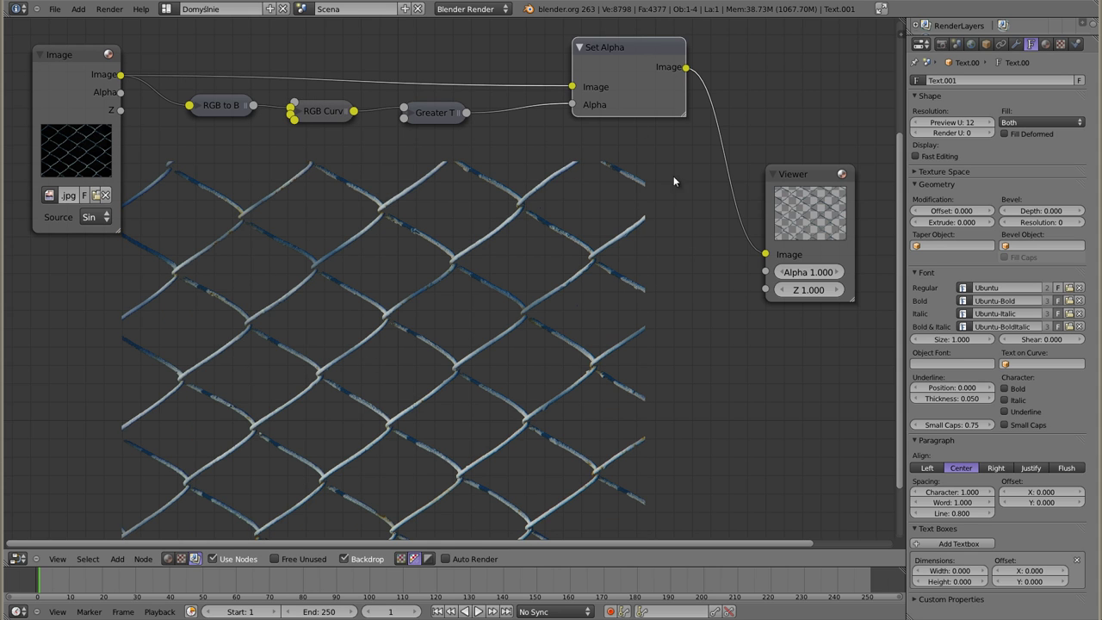
key(shift+a)
- Move the Viewer up beside Set Alpha and display only the alpha channel in the backdrop
drag(599, 58, 569, 60)
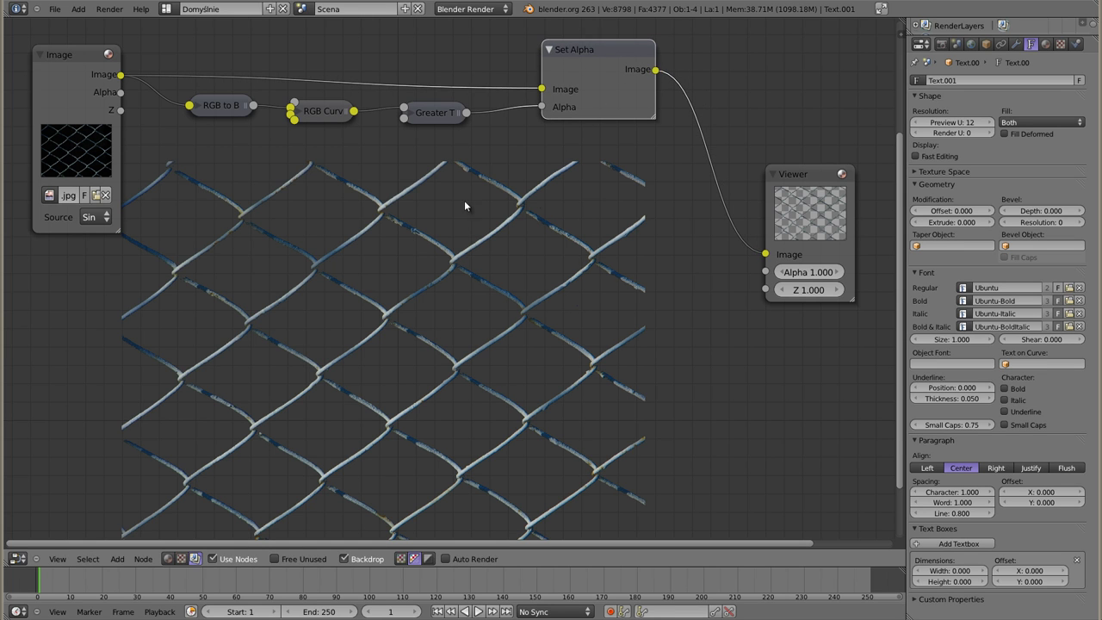
drag(775, 170, 737, 102)
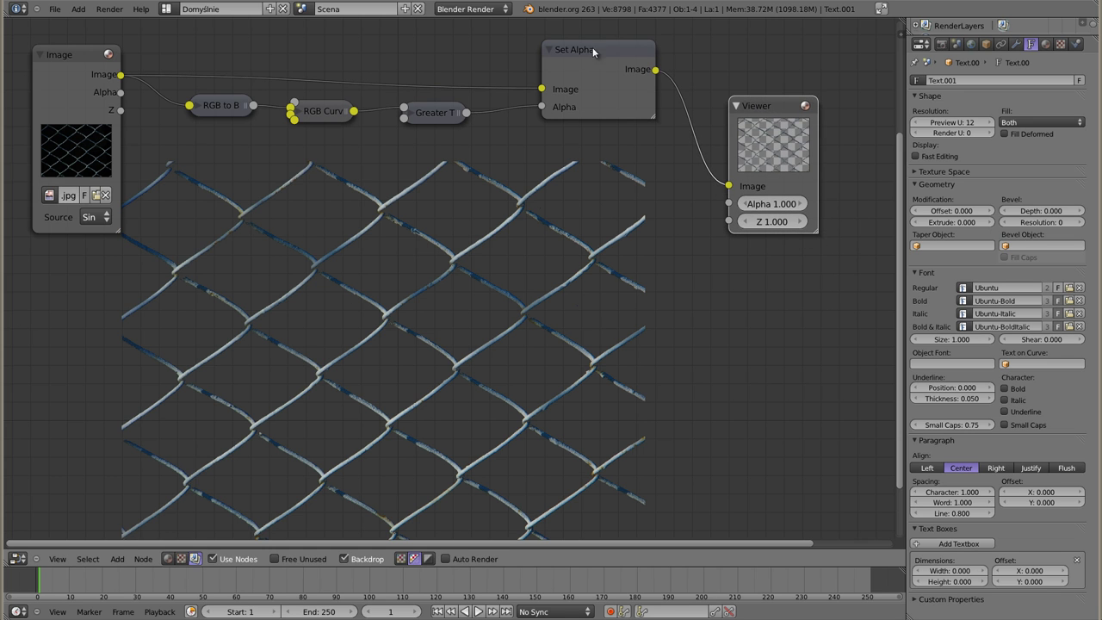
click(427, 559)
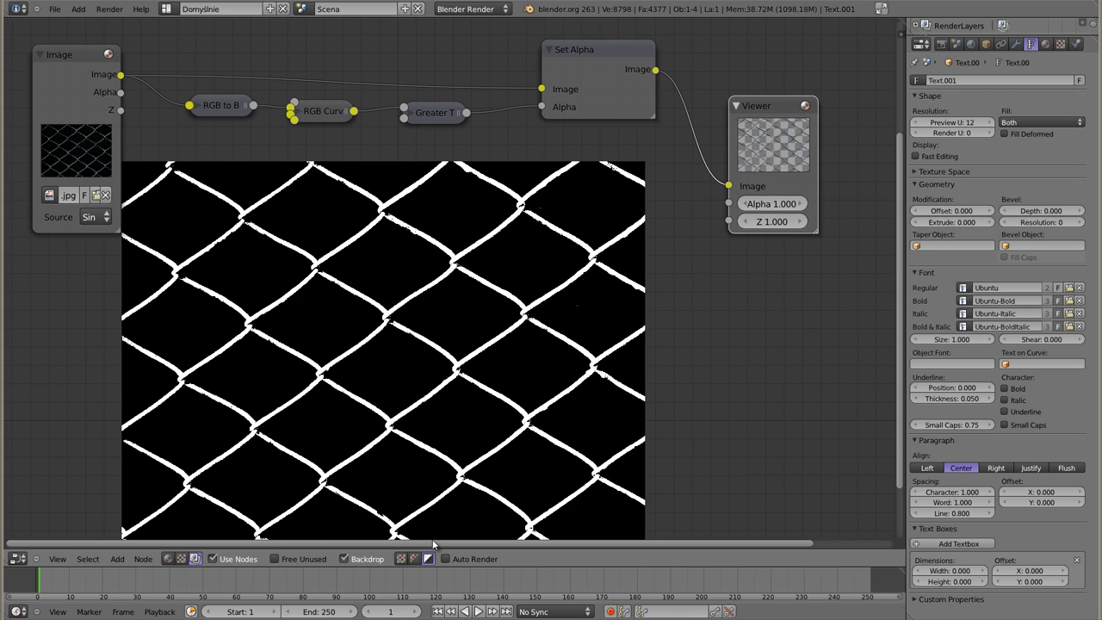
- Preview the Greater Than mask, return the backdrop to colour, and reconnect Set Alpha to the Viewer
click(435, 113)
ctrl+shift+click(434, 113)
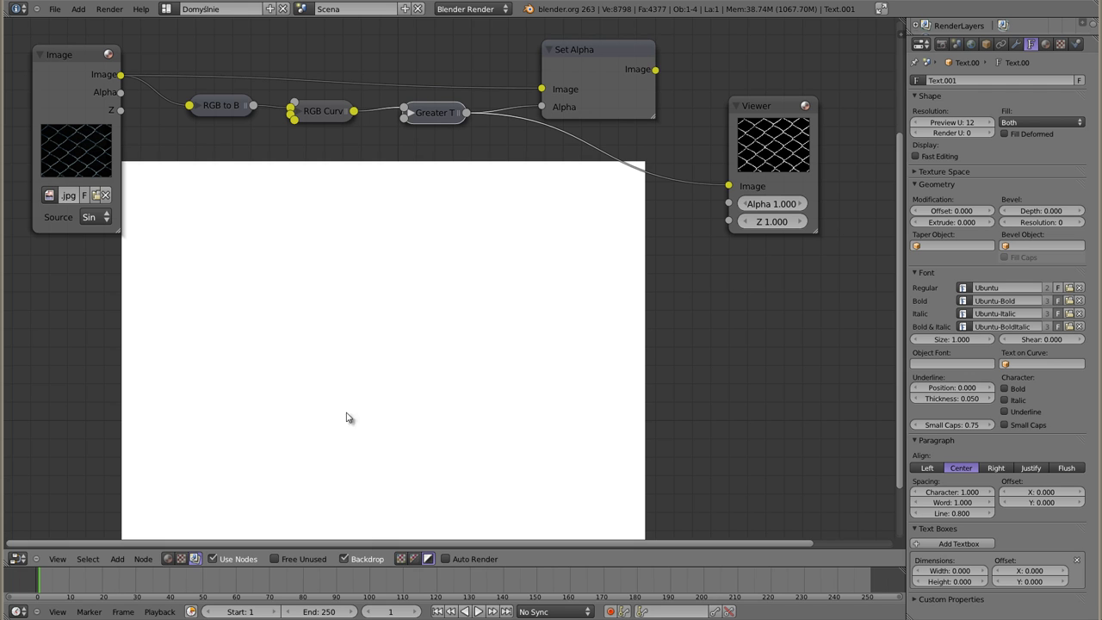
click(414, 558)
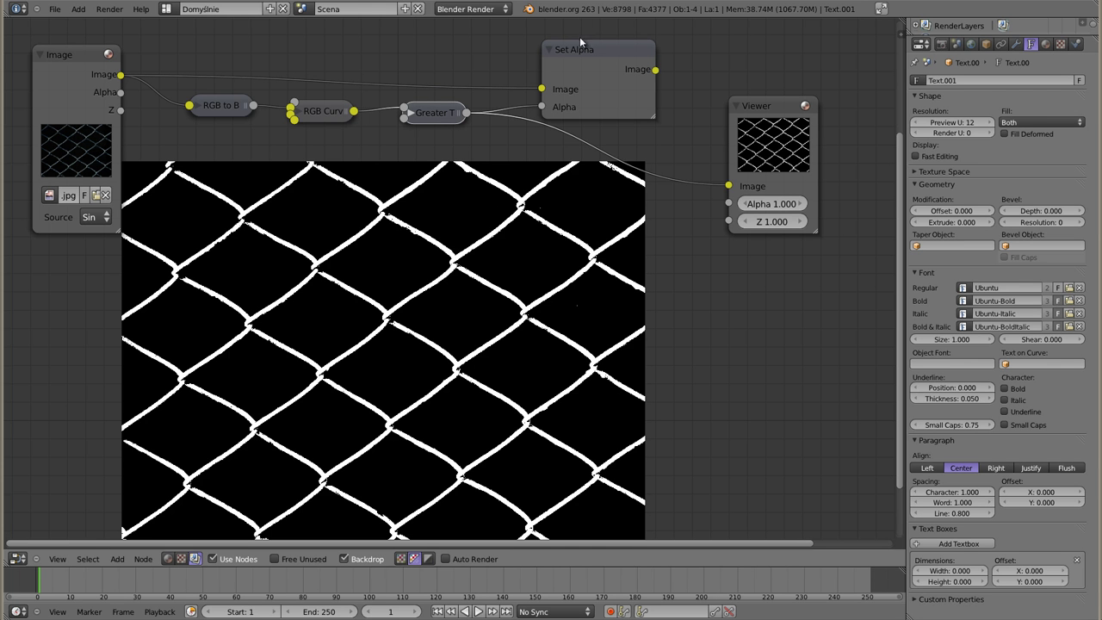
drag(599, 42, 627, 36)
drag(682, 63, 728, 185)
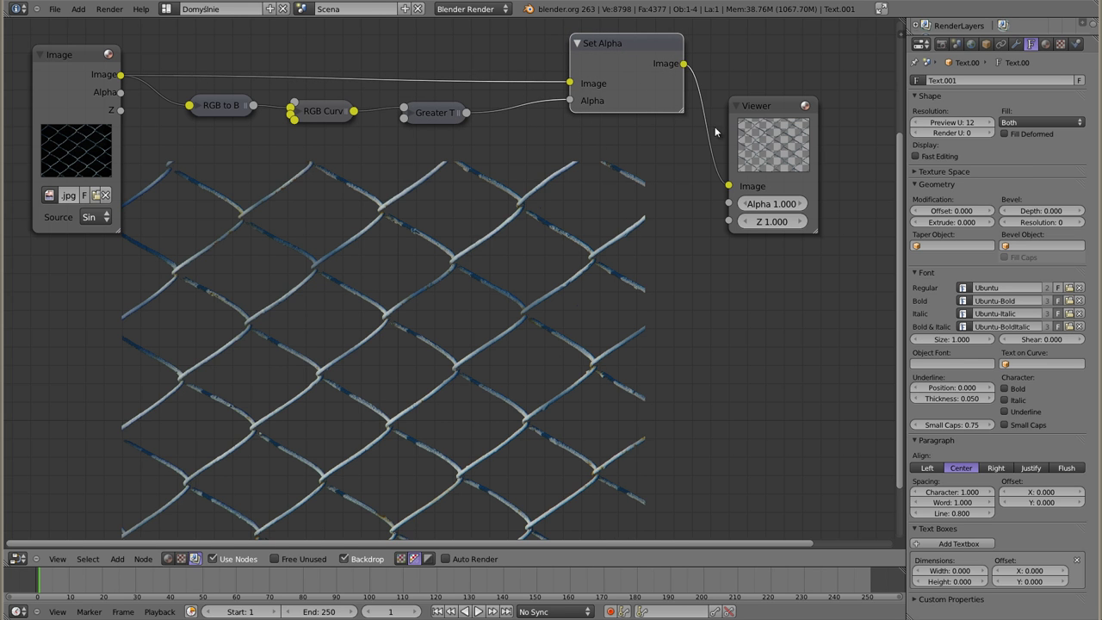
drag(623, 42, 605, 41)
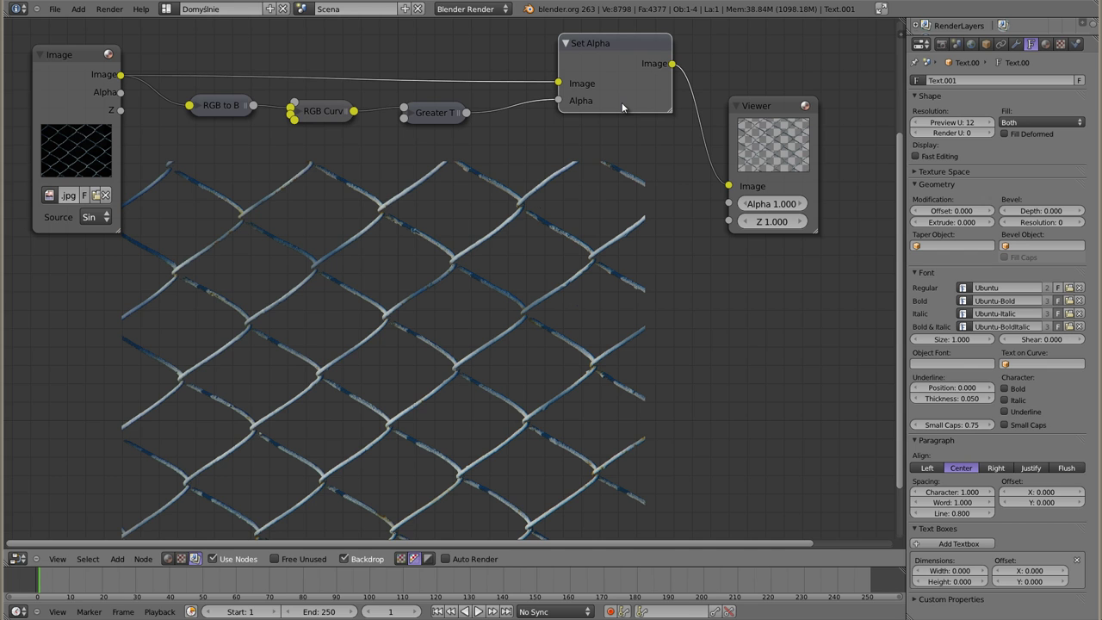